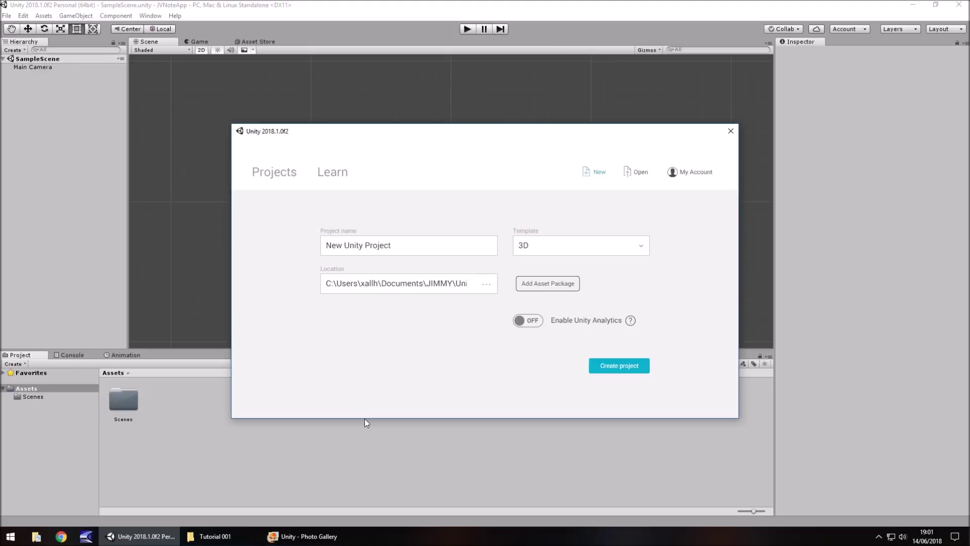
left_click(322, 540)
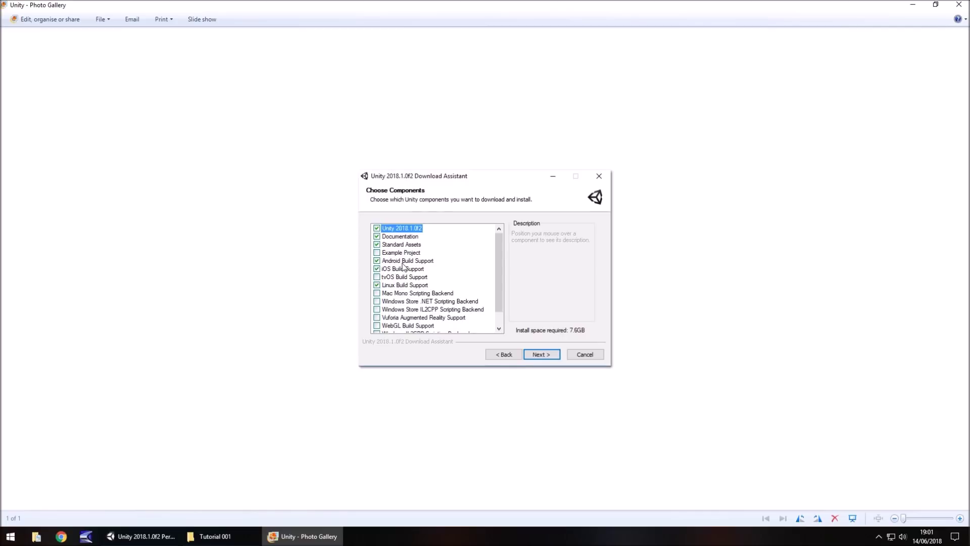
left_click(950, 6)
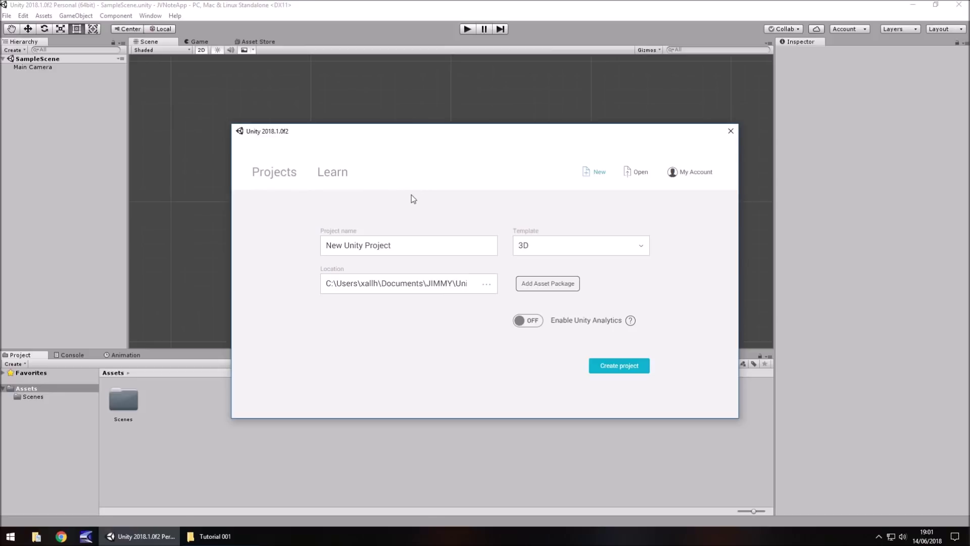
- Name the new project NotepadApp with the 2D template, then close the new-project dialog
left_click_drag(409, 246, 296, 255)
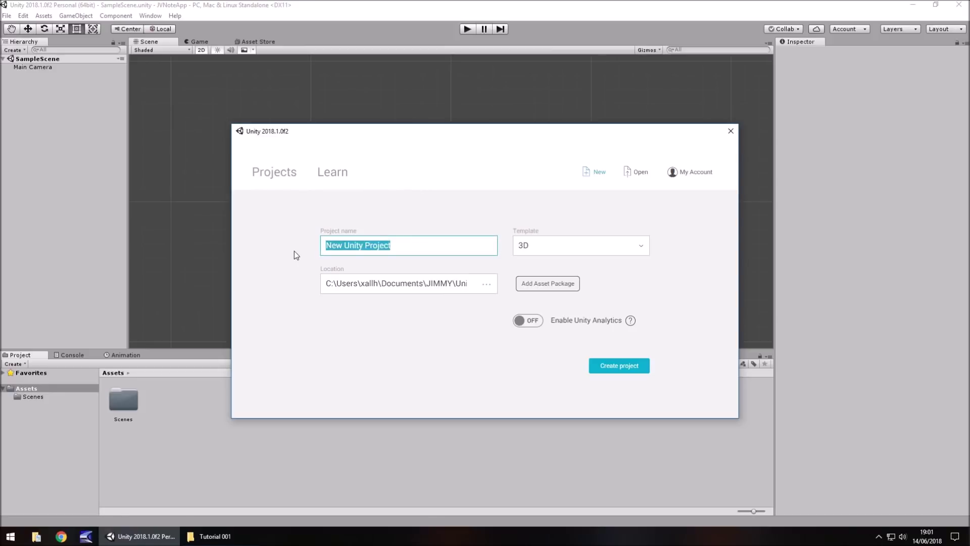
type("Note")
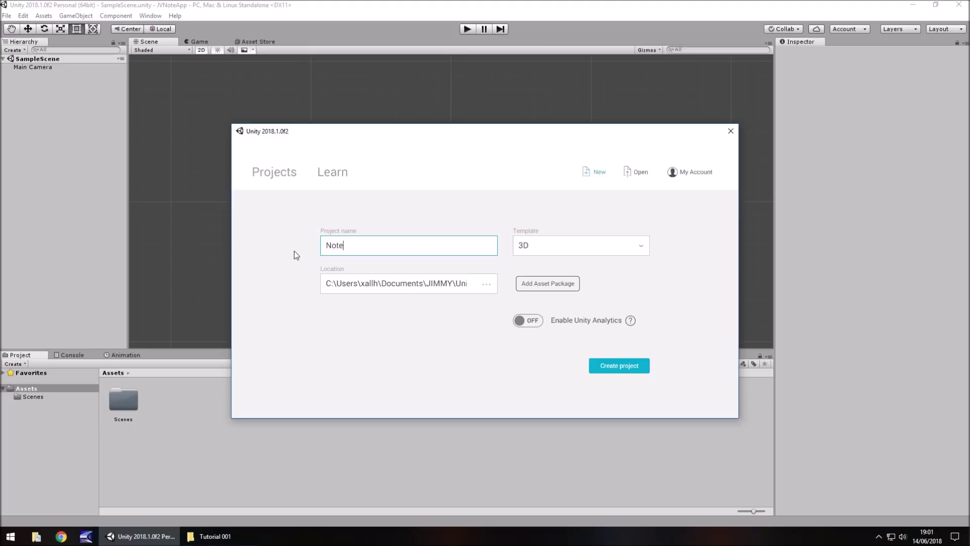
type("padApp")
left_click(594, 256)
left_click(566, 247)
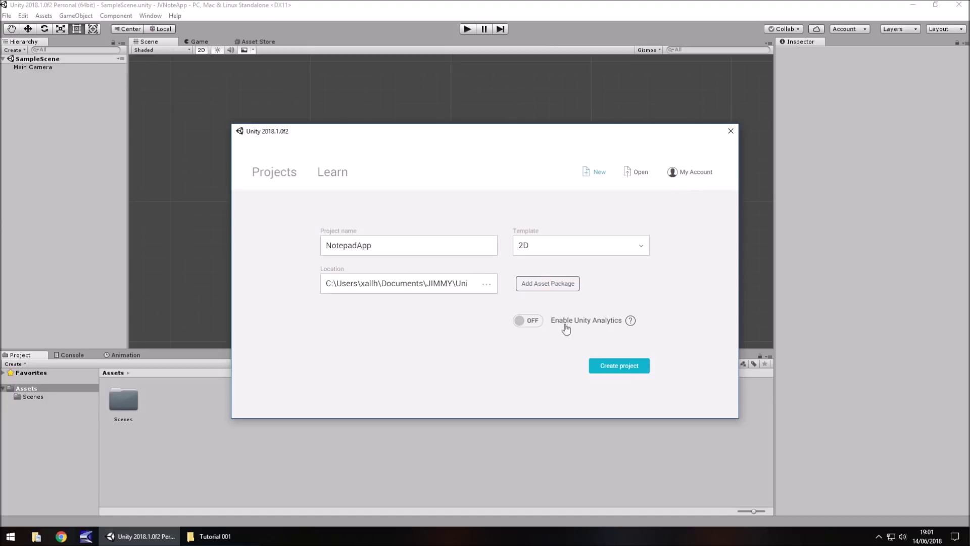
left_click(730, 133)
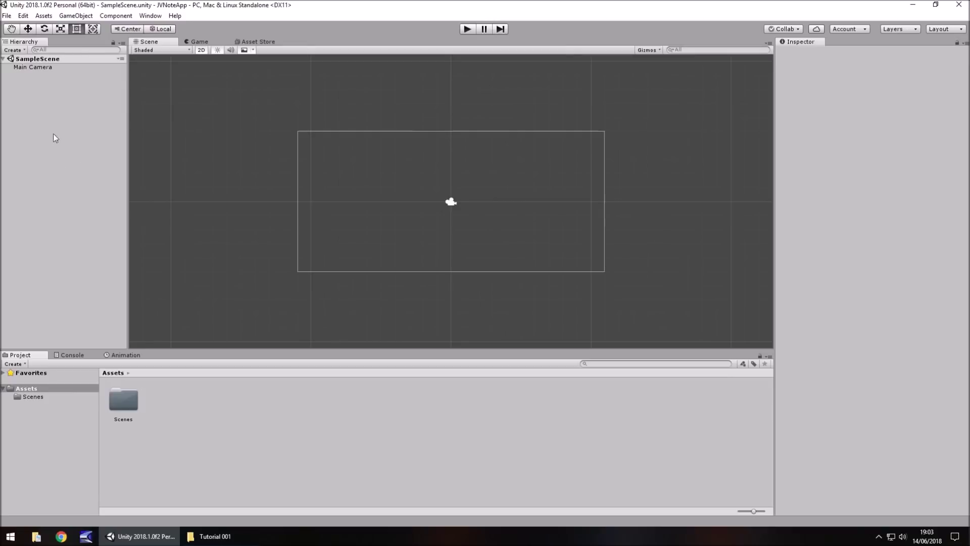
- Select Main Camera in the Hierarchy to list its components, then switch to the Move tool
left_click(31, 67)
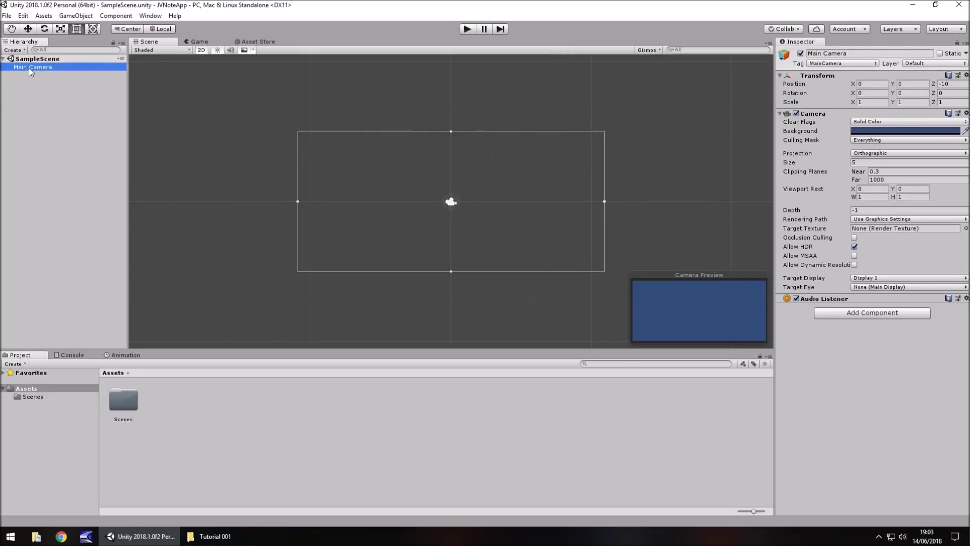
left_click(32, 81)
left_click(26, 69)
left_click(35, 95)
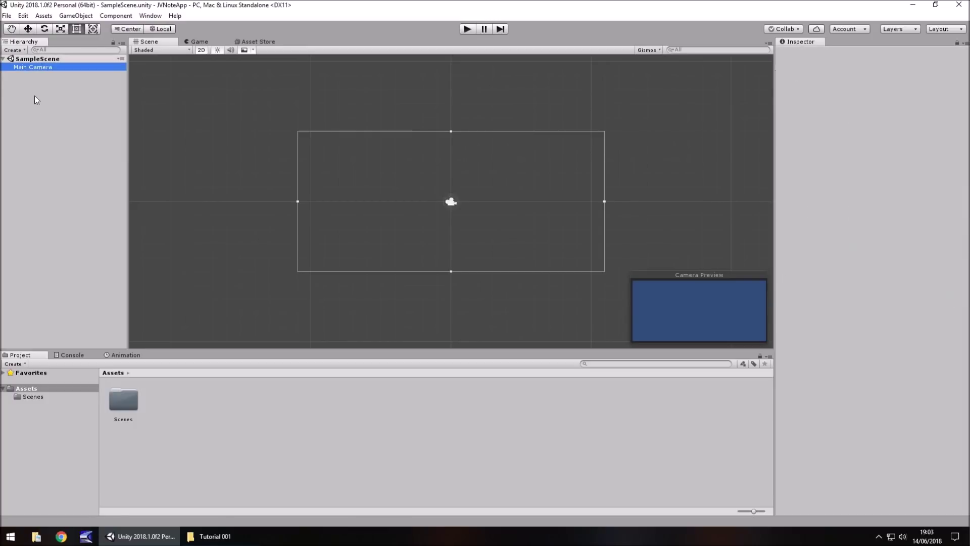
left_click(33, 67)
left_click(59, 118)
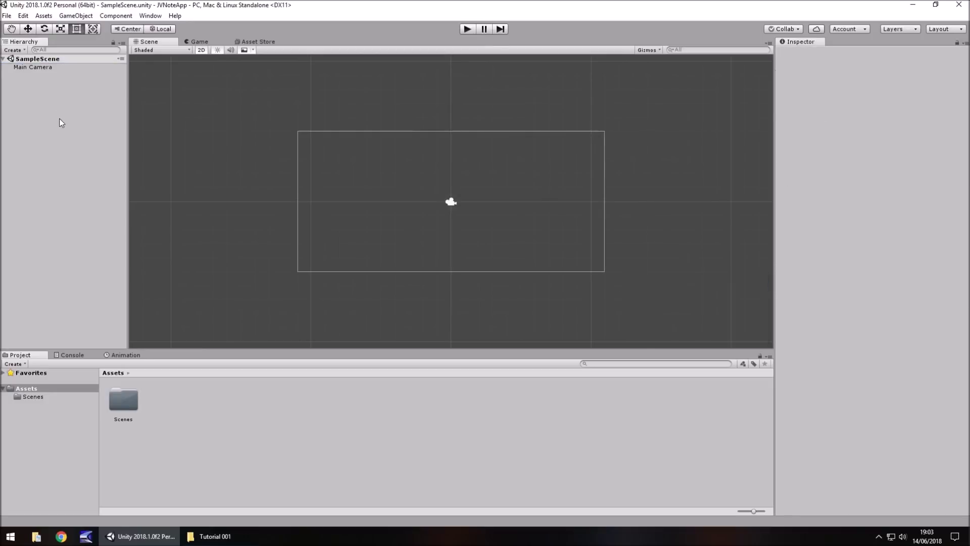
left_click(32, 69)
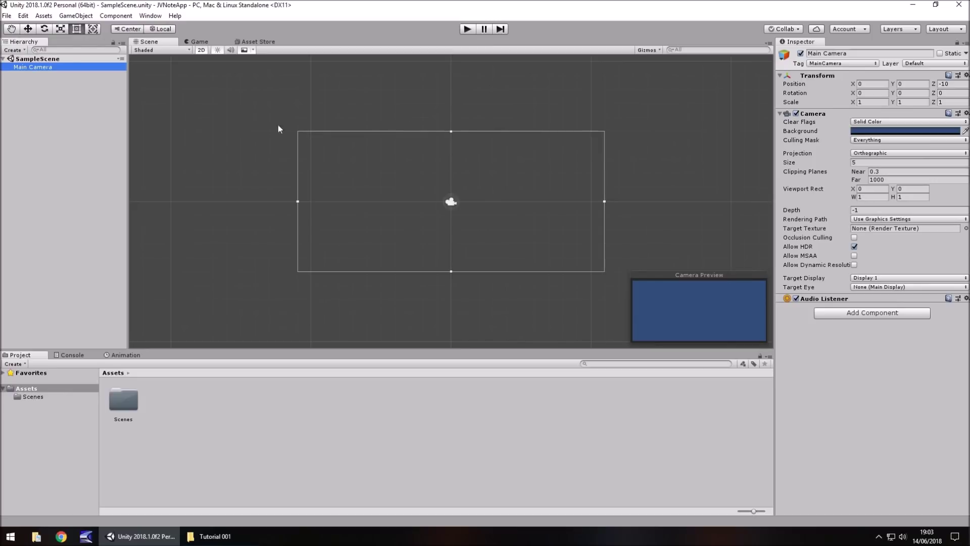
left_click(29, 29)
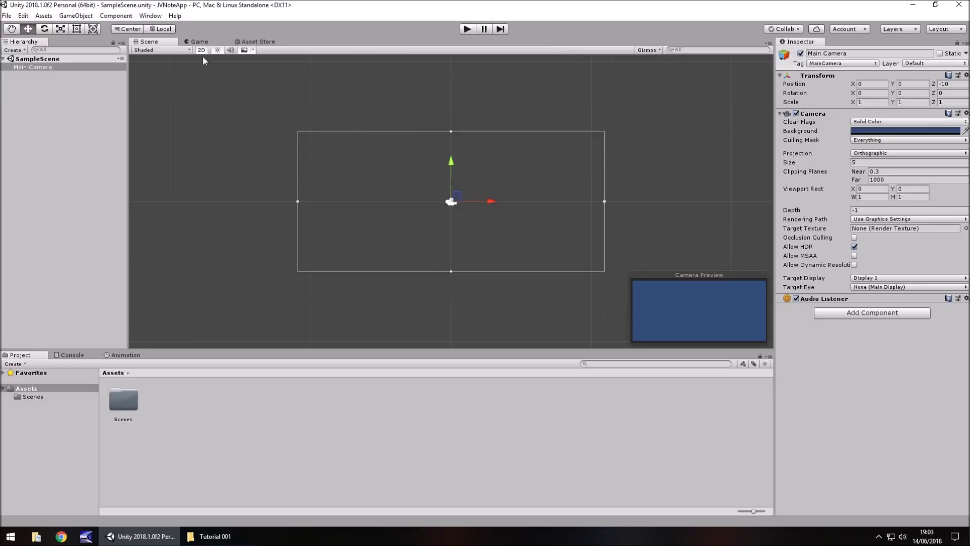
left_click(200, 42)
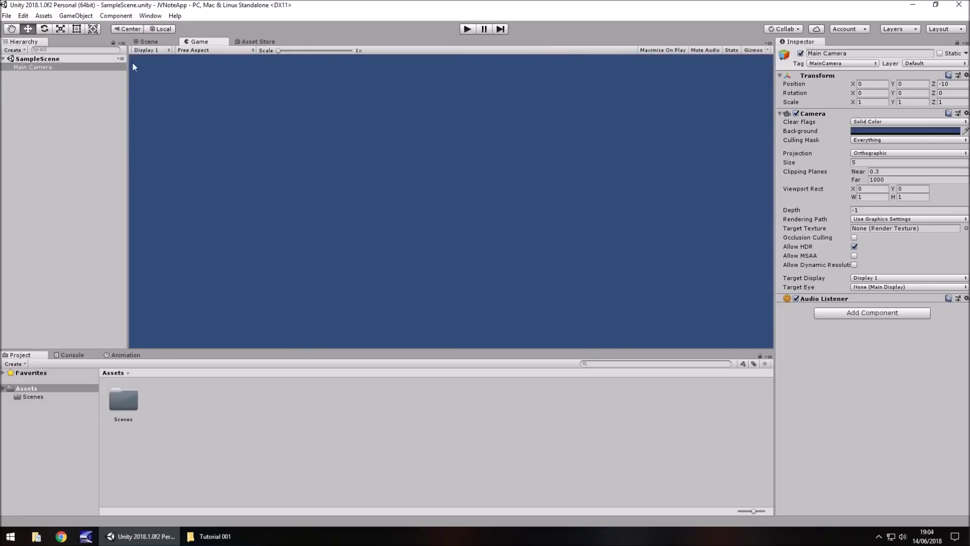
left_click(148, 42)
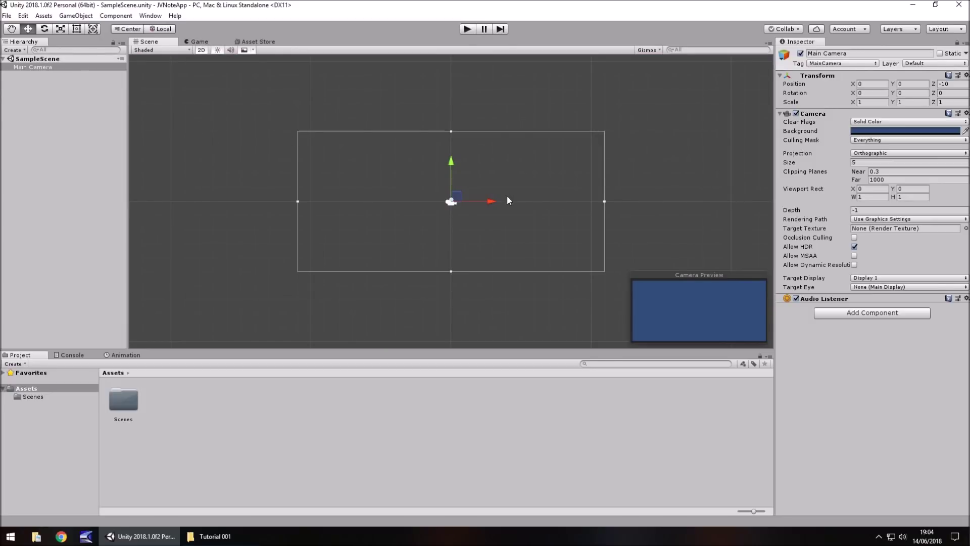
left_click(203, 44)
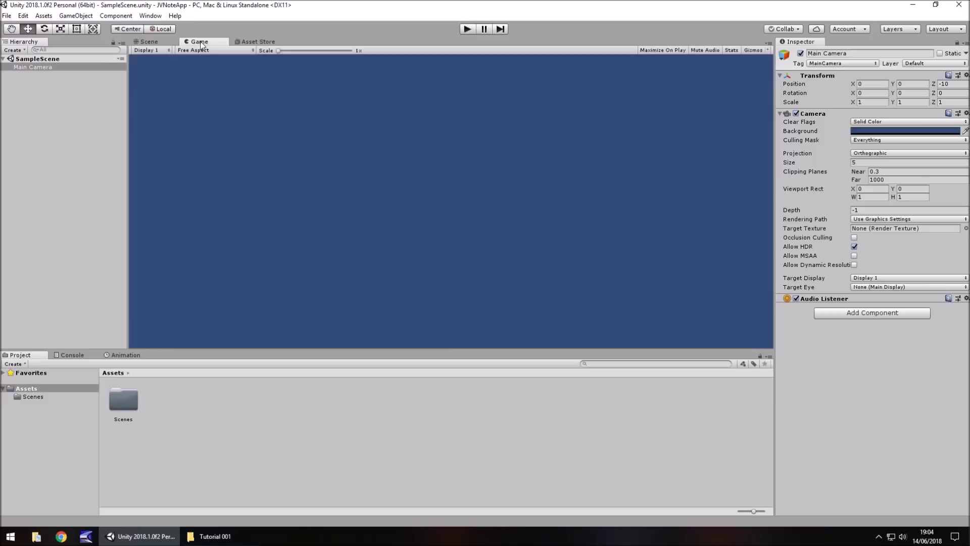
left_click(161, 41)
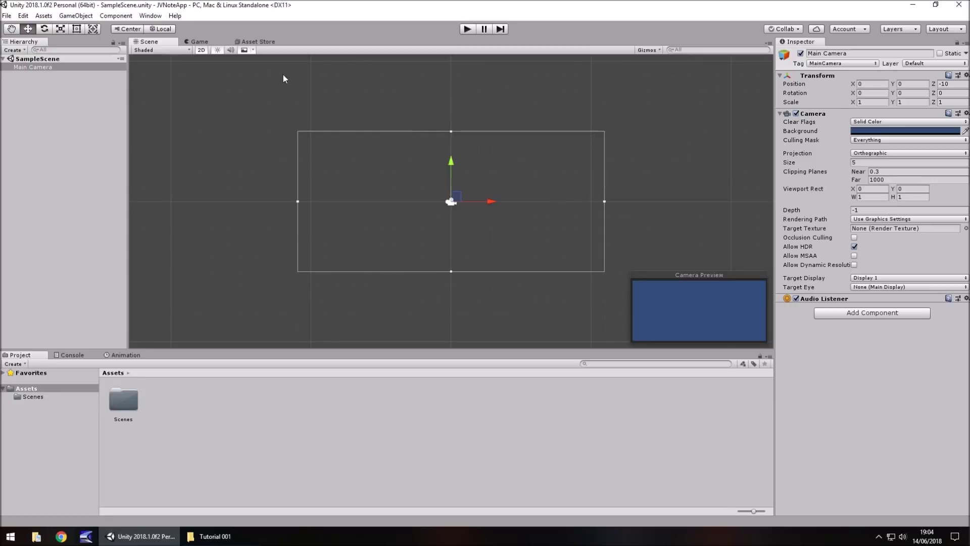
left_click(29, 67)
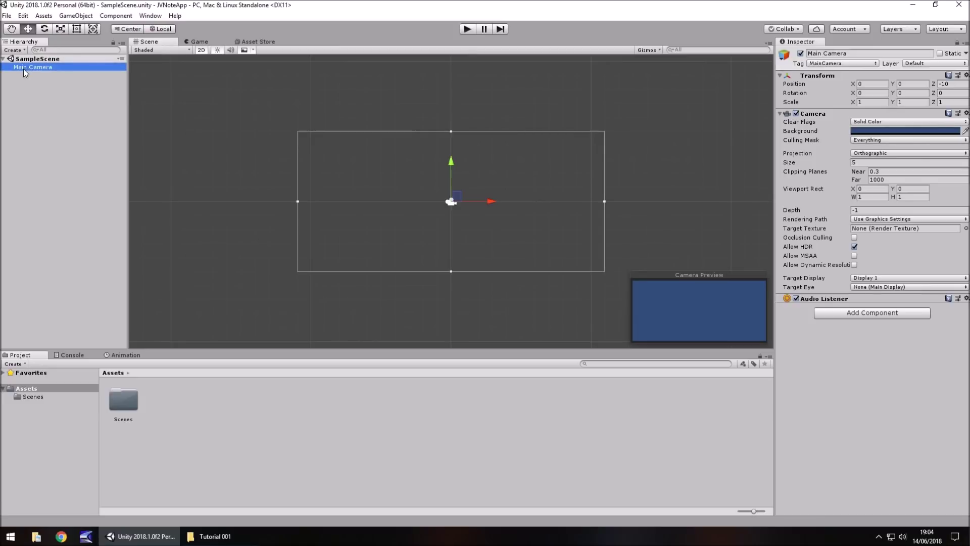
left_click(446, 208)
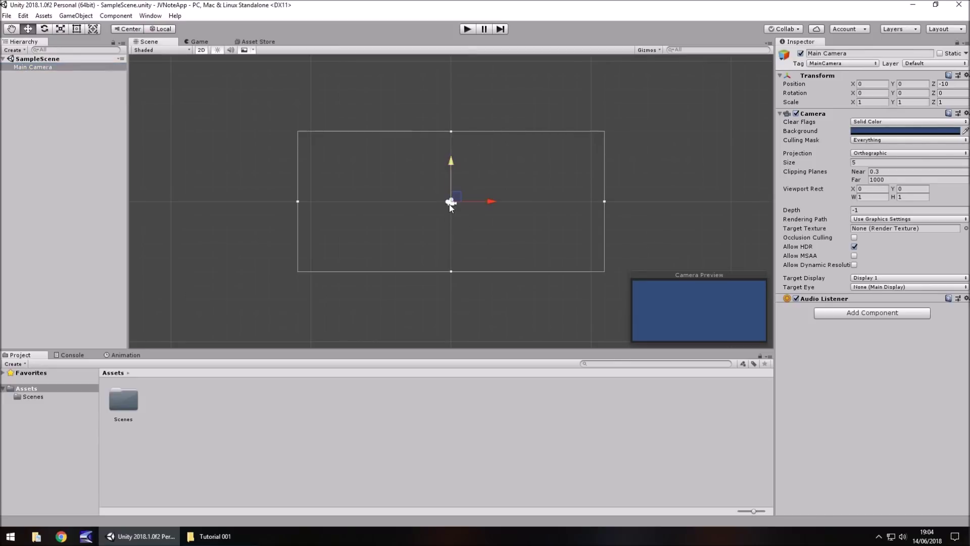
left_click(245, 167)
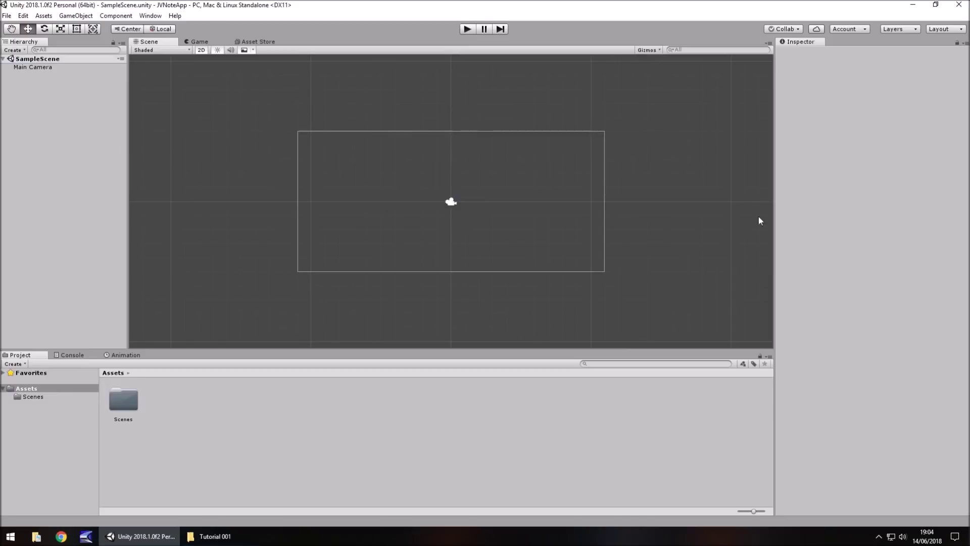
left_click(451, 203)
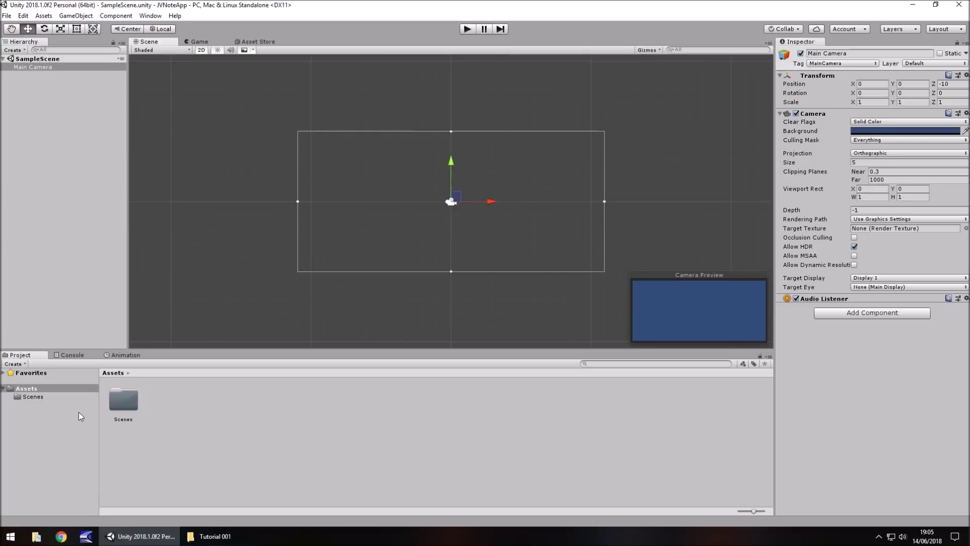
- Select the SampleScene asset in Assets > Scenes, then show the empty Console
left_click(33, 397)
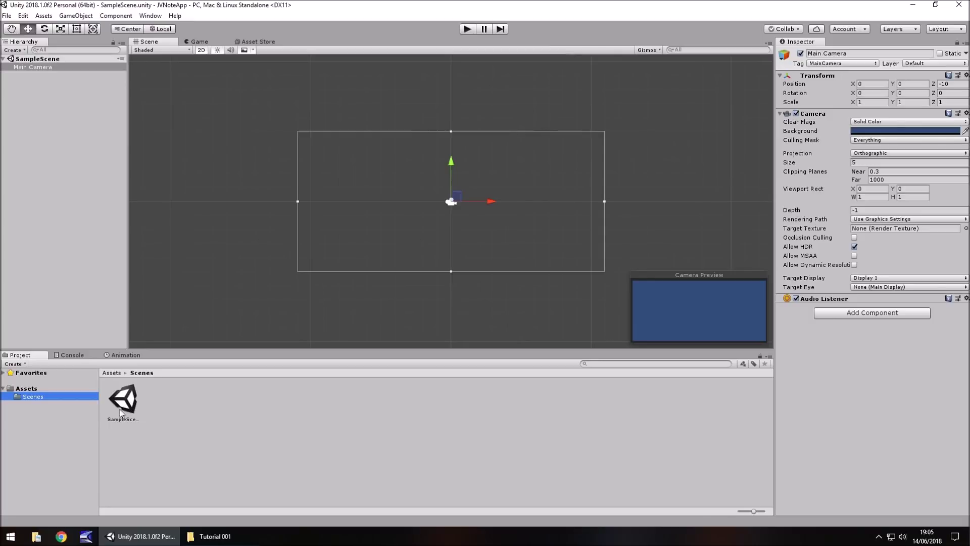
left_click(125, 394)
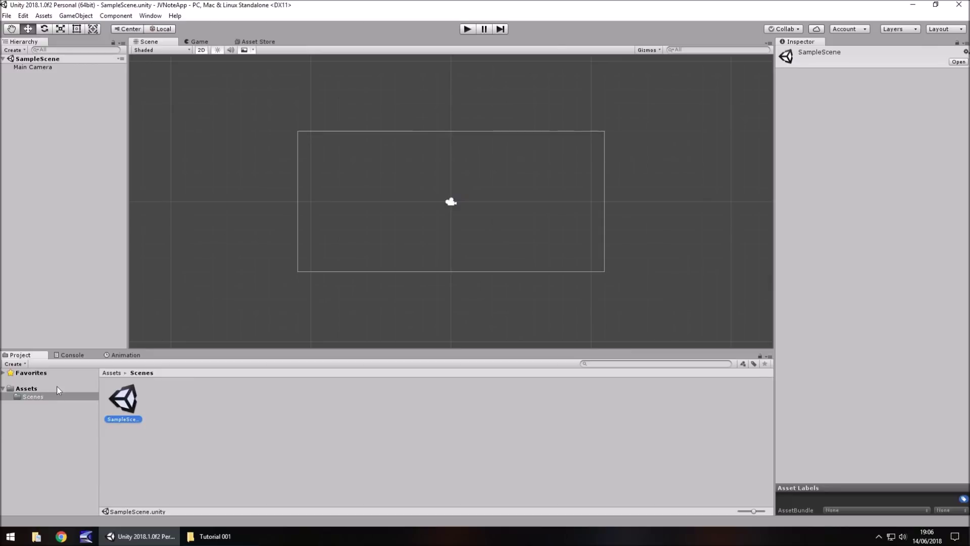
left_click(71, 355)
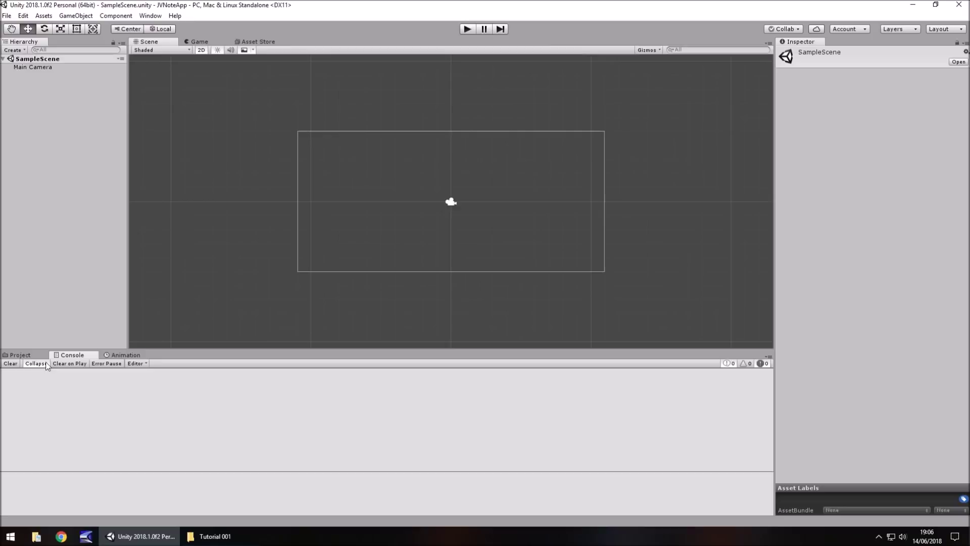
- Glance at the Animation timeline, then return to the Project browser's Scenes folder
left_click(19, 355)
left_click(121, 355)
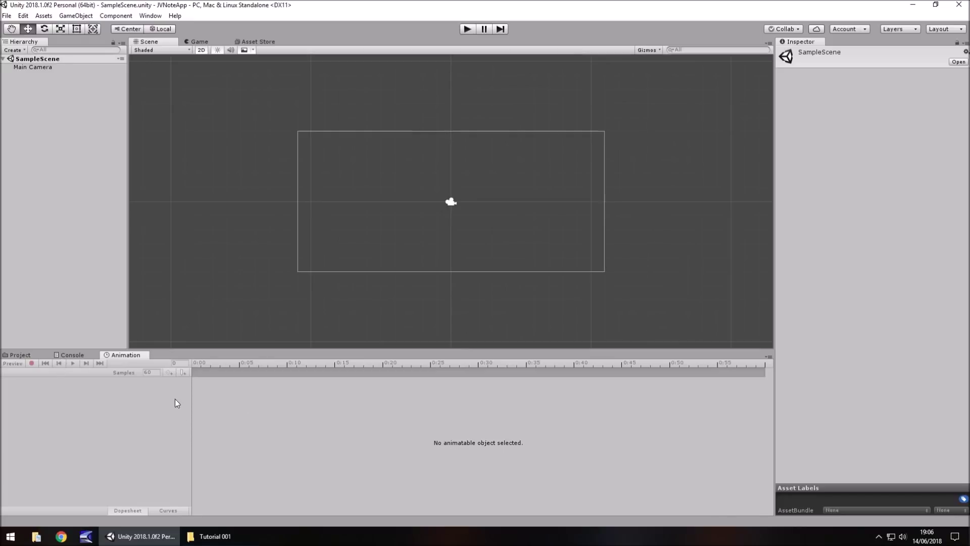
left_click(16, 355)
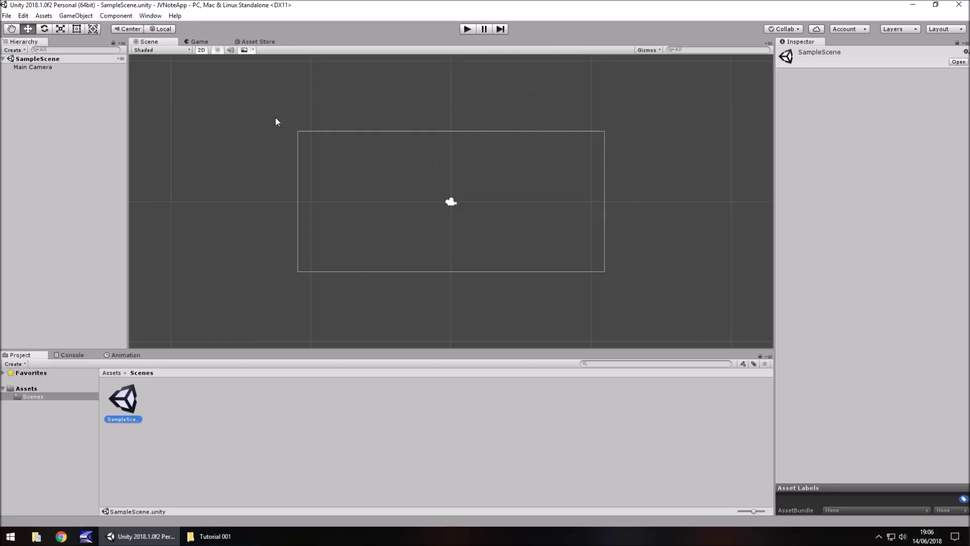
- Dock the Console above the Scene view with the Game view tabbed beside it
left_click(200, 42)
left_click_drag(203, 45, 71, 42)
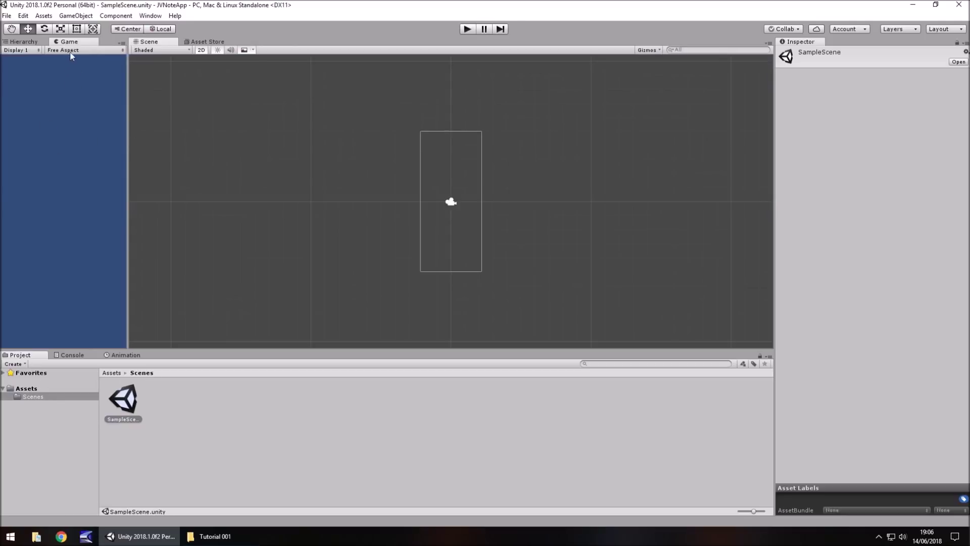
left_click_drag(69, 42, 228, 364)
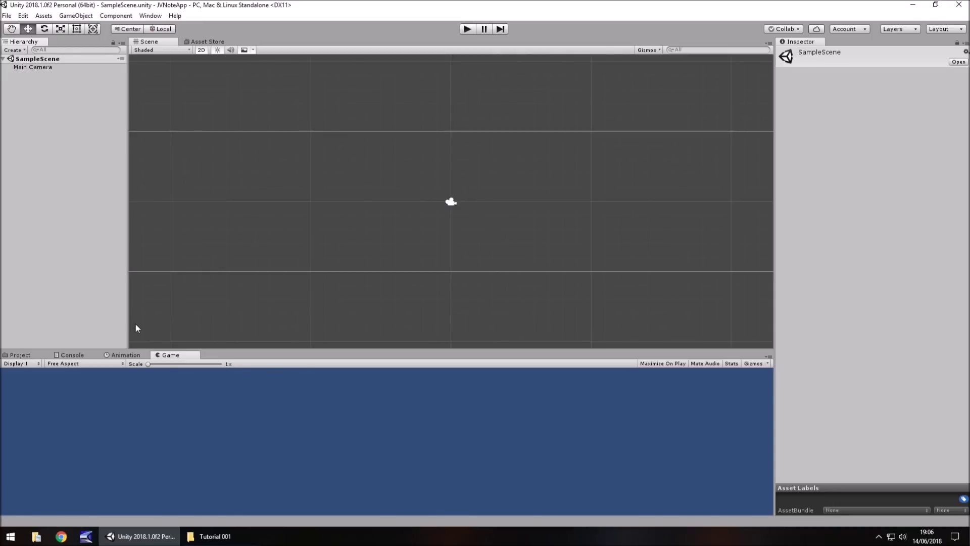
left_click_drag(71, 355, 226, 104)
left_click_drag(295, 61, 294, 62)
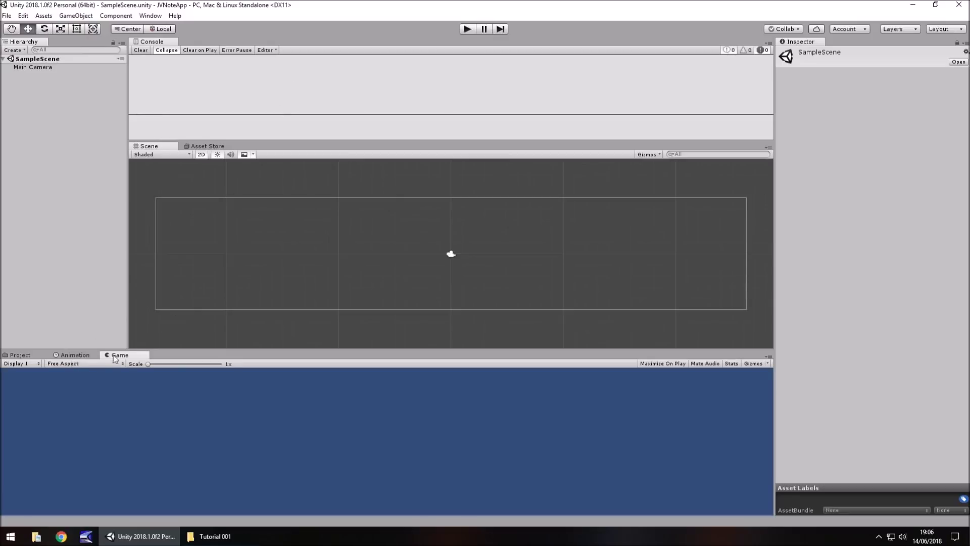
left_click_drag(121, 356, 404, 244)
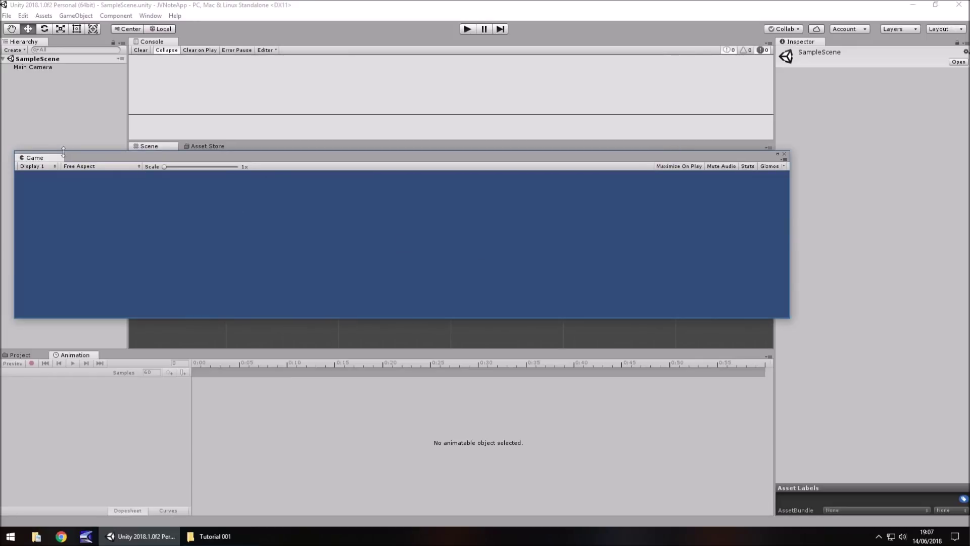
left_click_drag(35, 157, 191, 44)
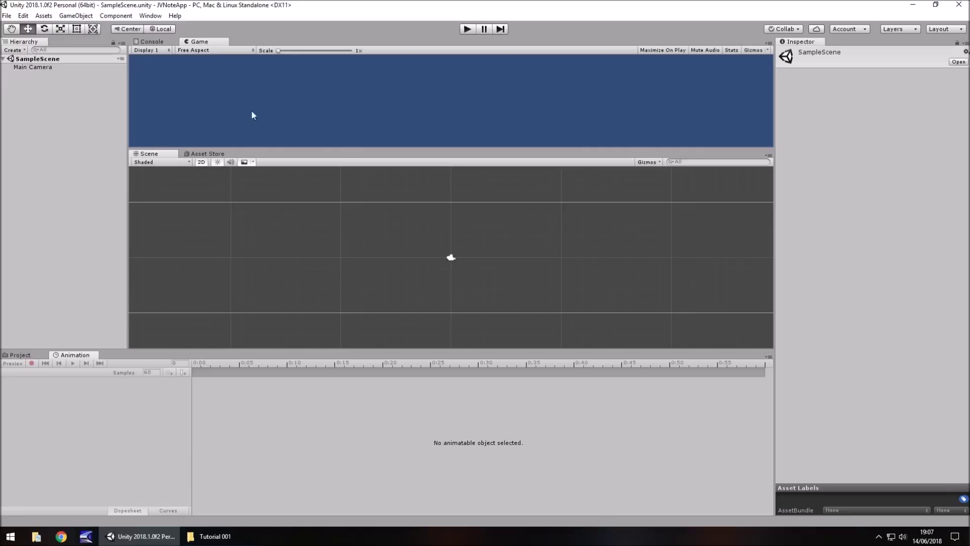
- Switch the editor layout to 2 by 3, then to PortraitMobile
left_click(150, 16)
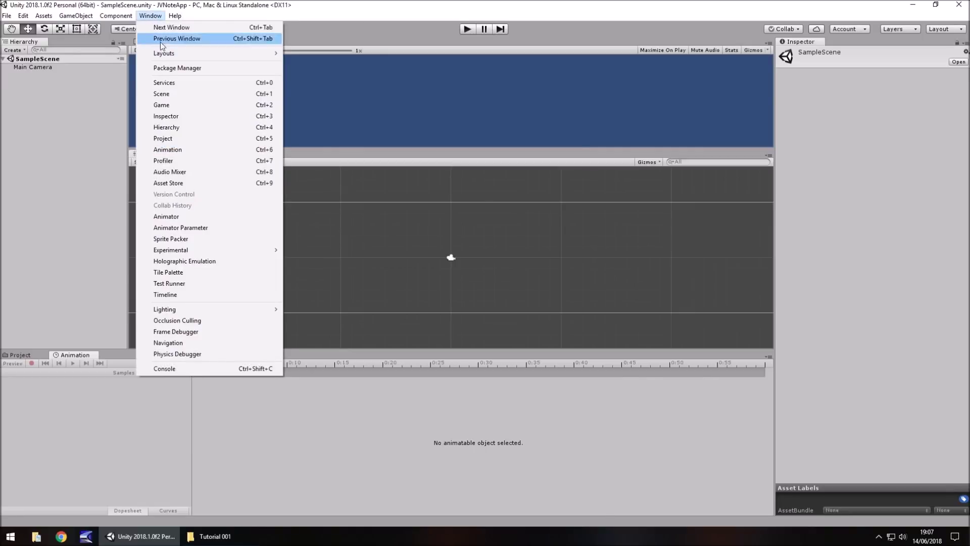
mouse_move(170, 55)
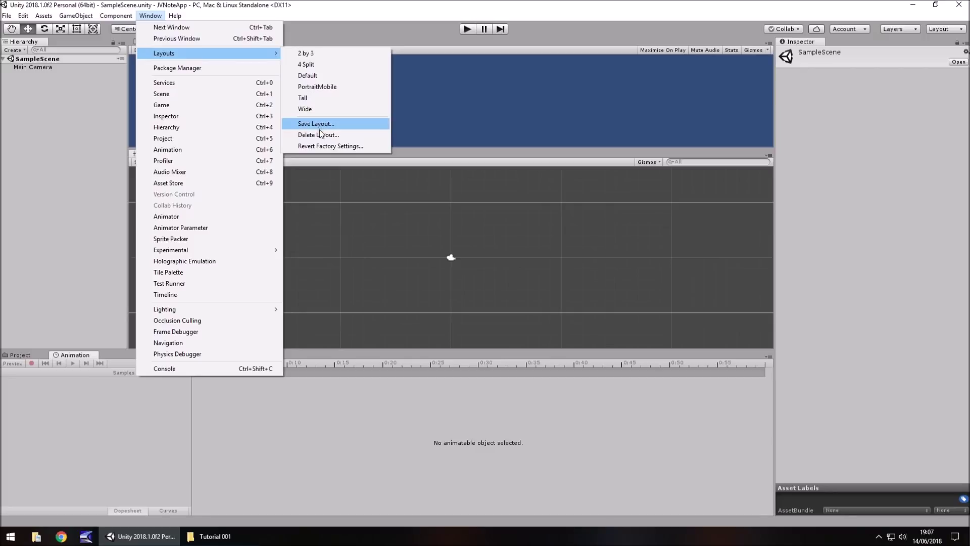
left_click(321, 54)
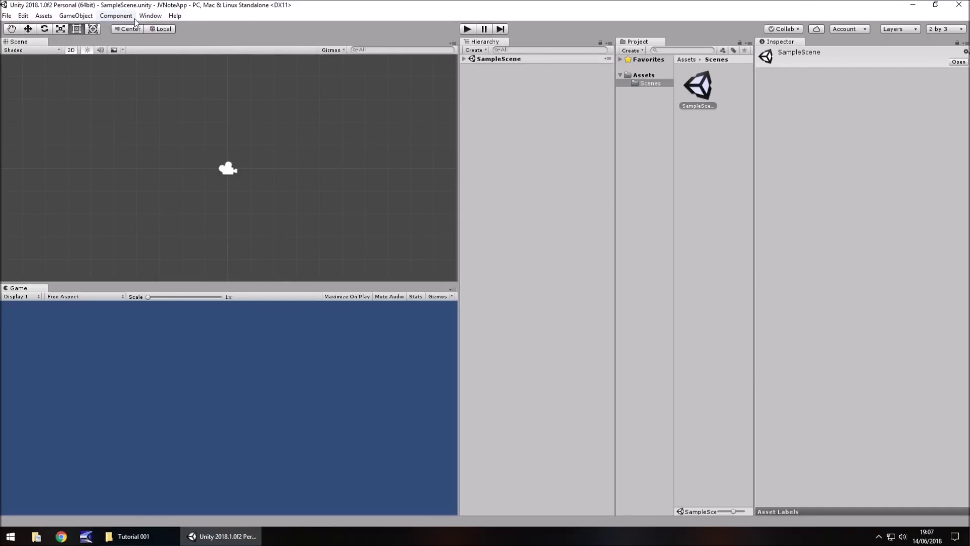
left_click(150, 16)
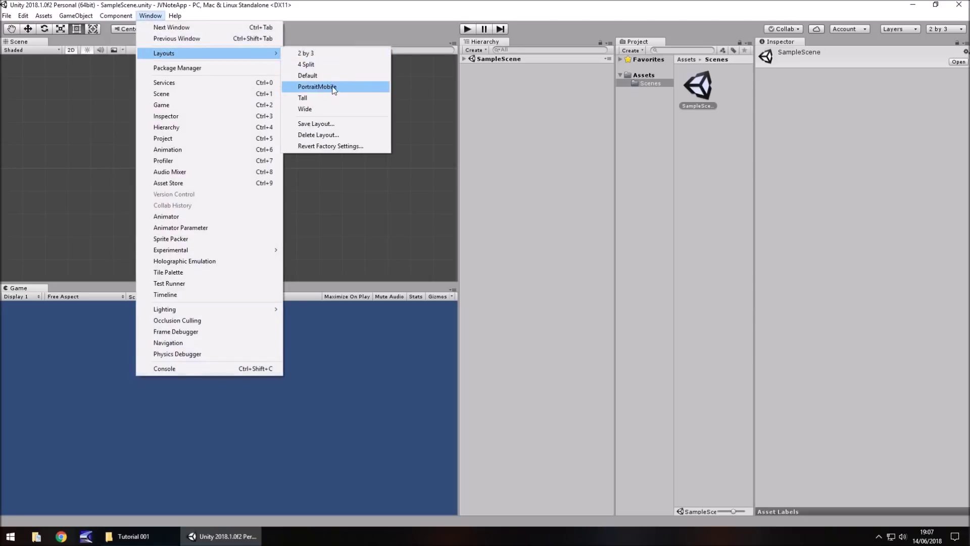
left_click(336, 87)
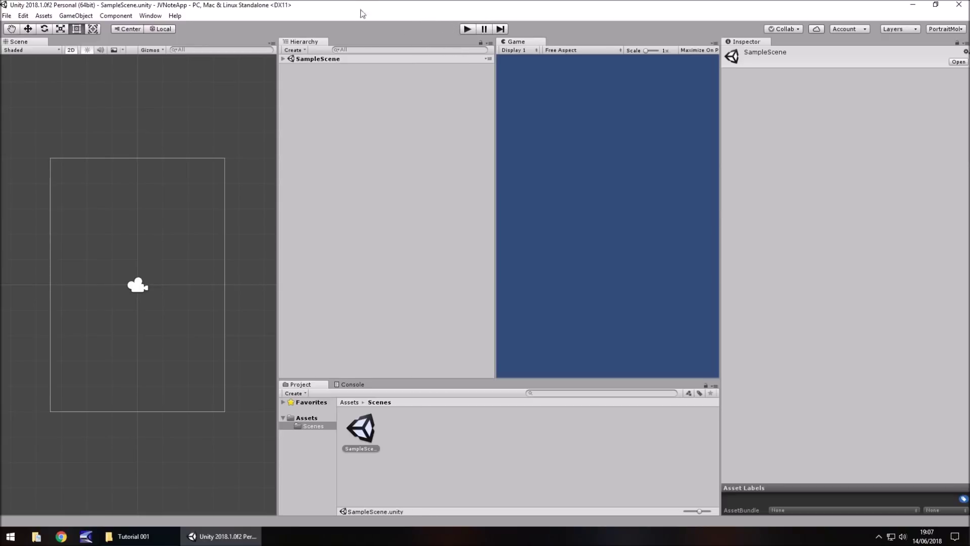
left_click(8, 16)
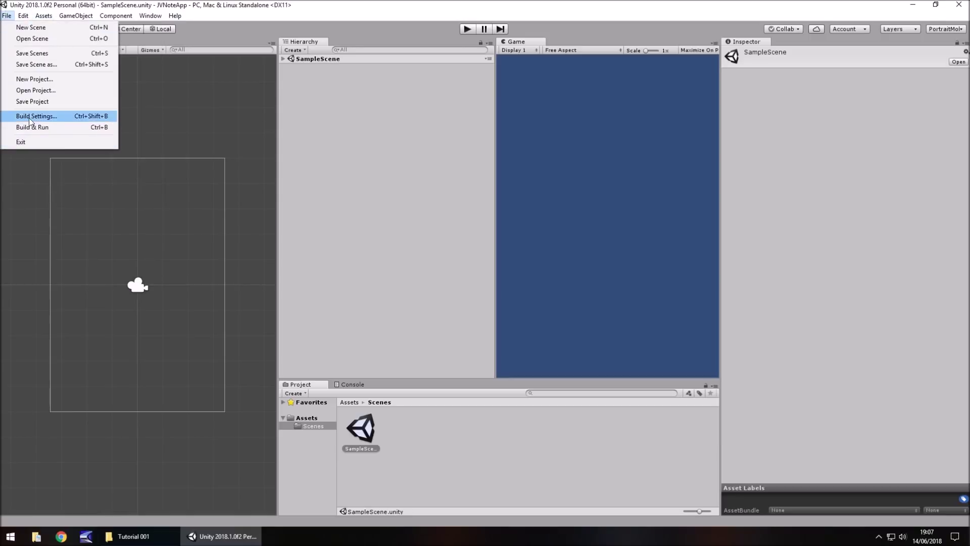
- Switch the project's build platform to Android in Build Settings and close the window
left_click(60, 118)
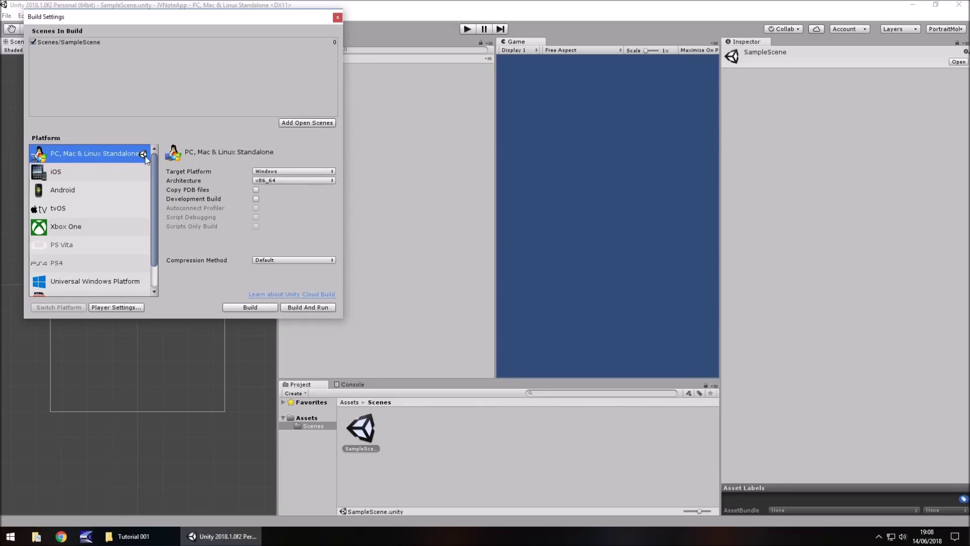
left_click(68, 174)
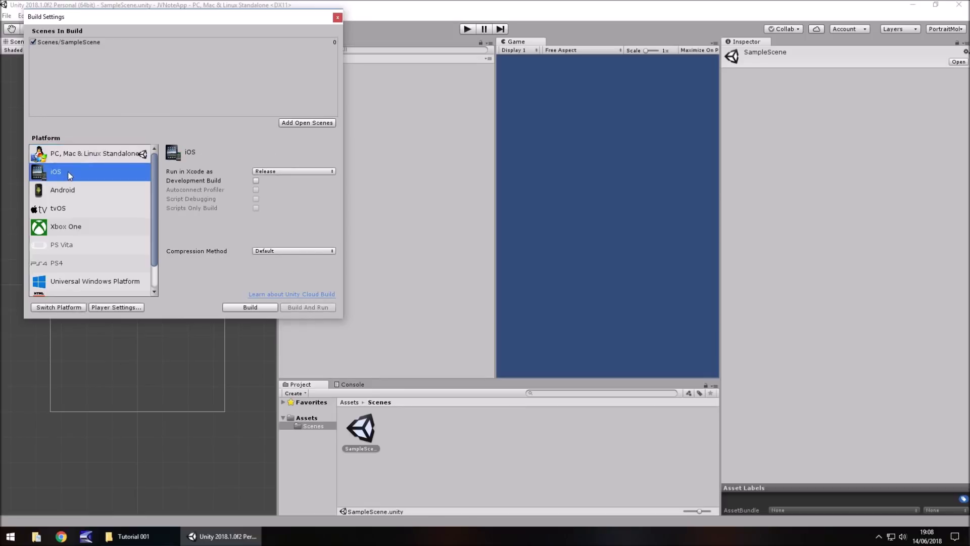
left_click(79, 194)
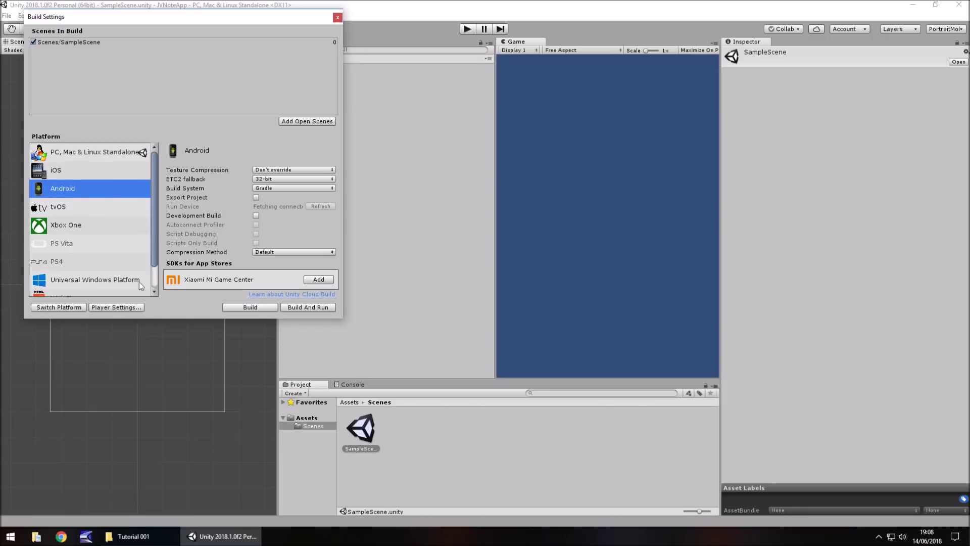
left_click(67, 309)
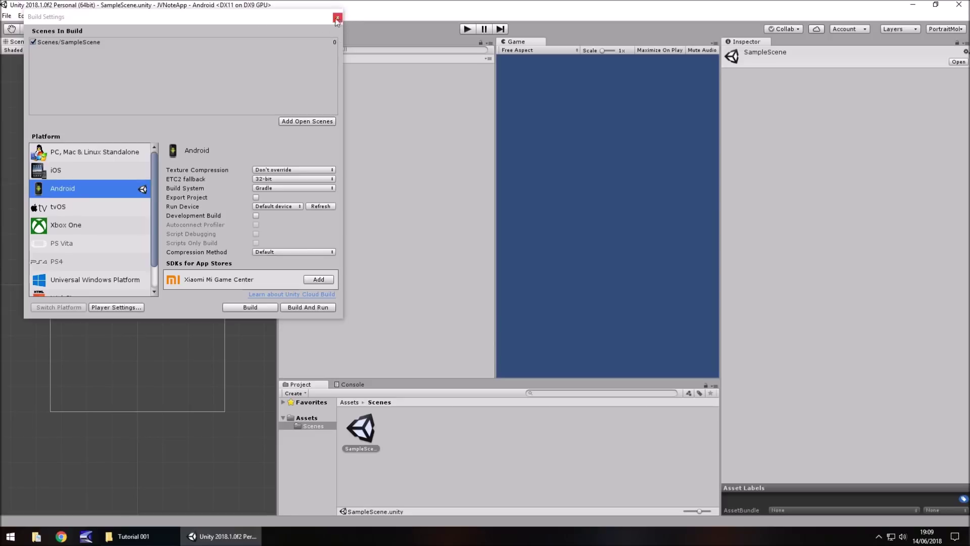
left_click(337, 18)
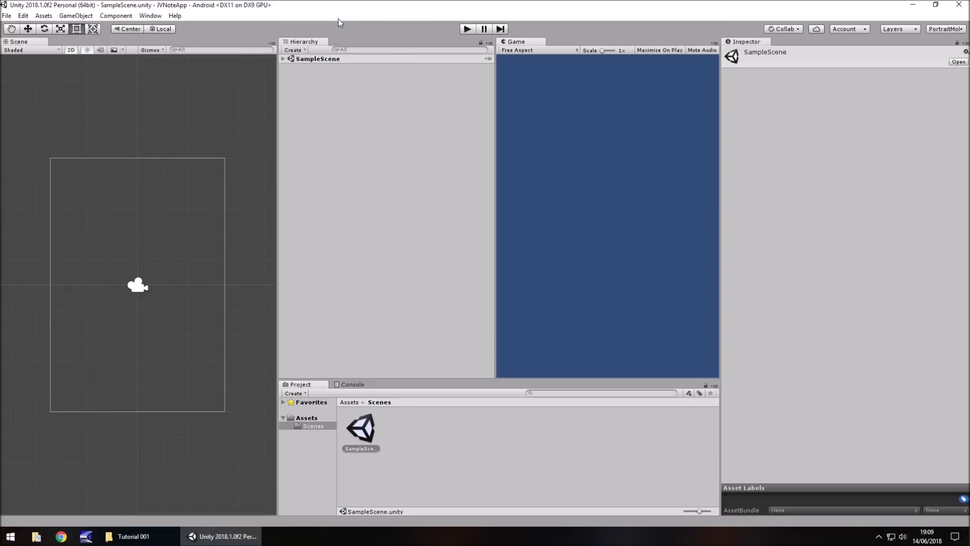
- Add a UI Text object via GameObject > UI > Text, creating a Canvas and EventSystem
left_click(71, 17)
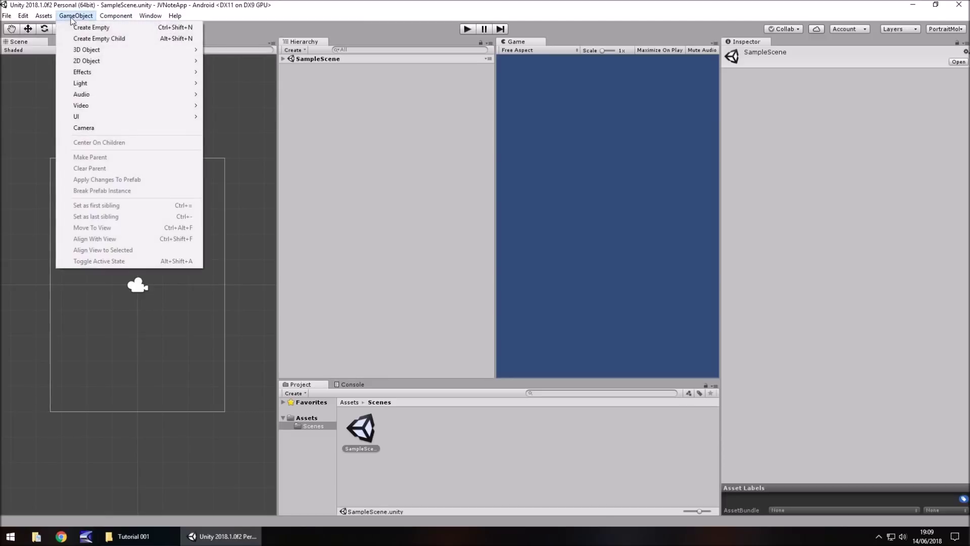
mouse_move(90, 119)
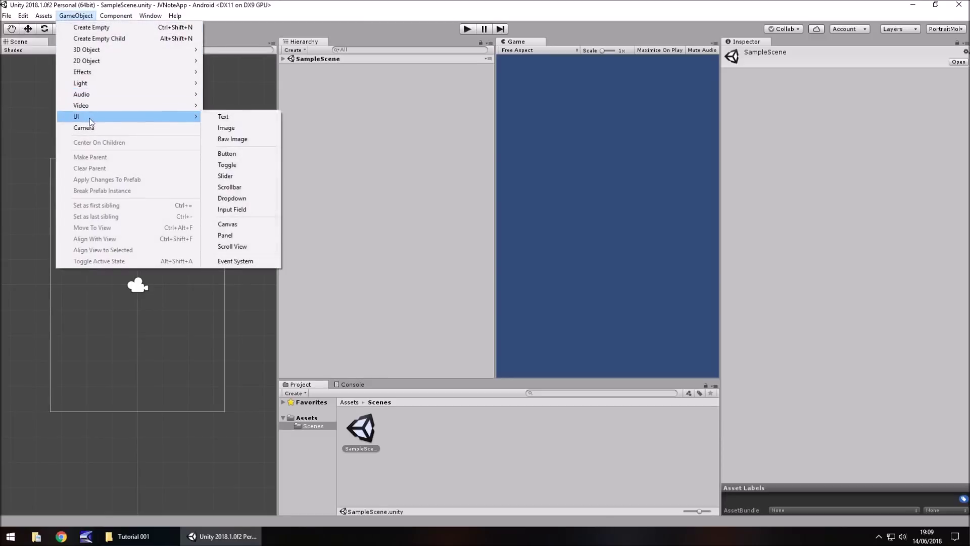
left_click(238, 117)
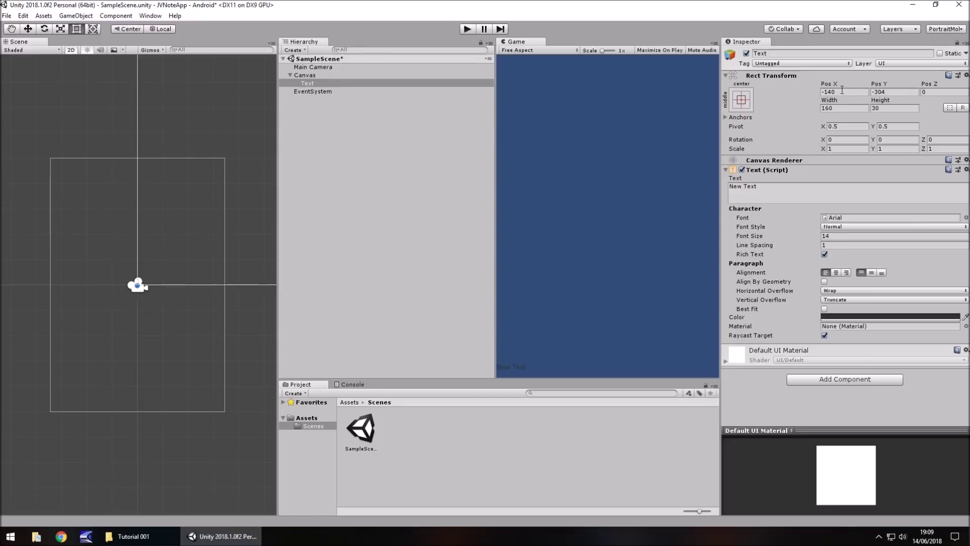
- Frame the Text object in the Scene view, inspect the Canvas, then reselect Text
double_click(311, 84)
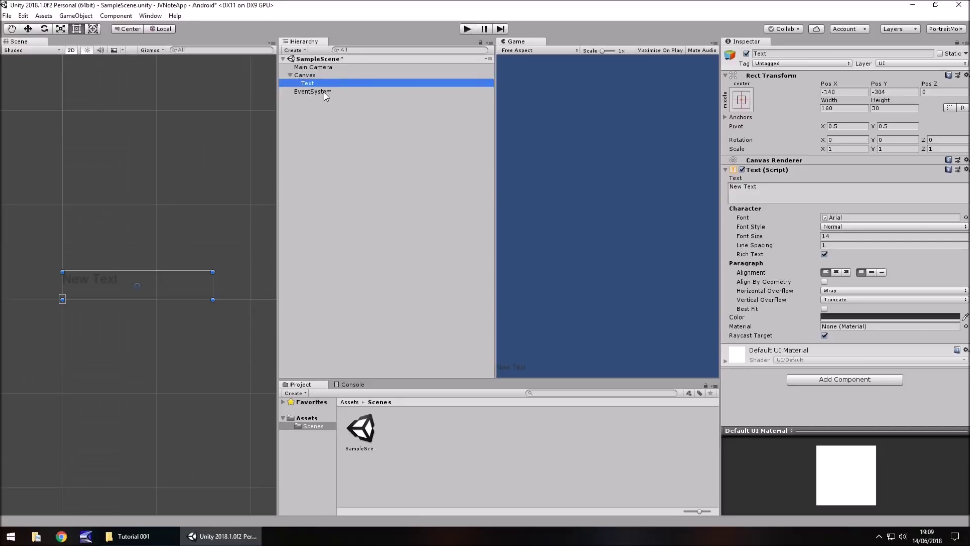
left_click(310, 75)
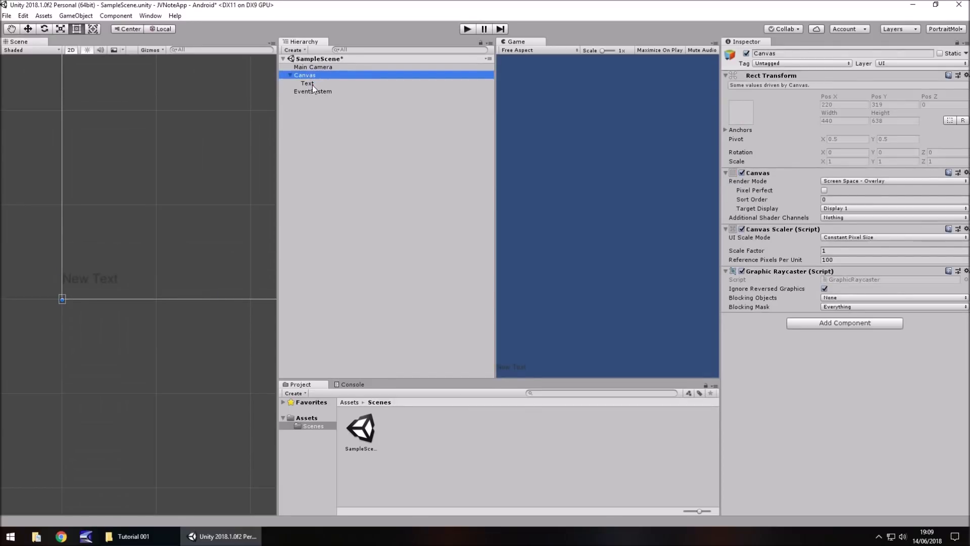
left_click(309, 83)
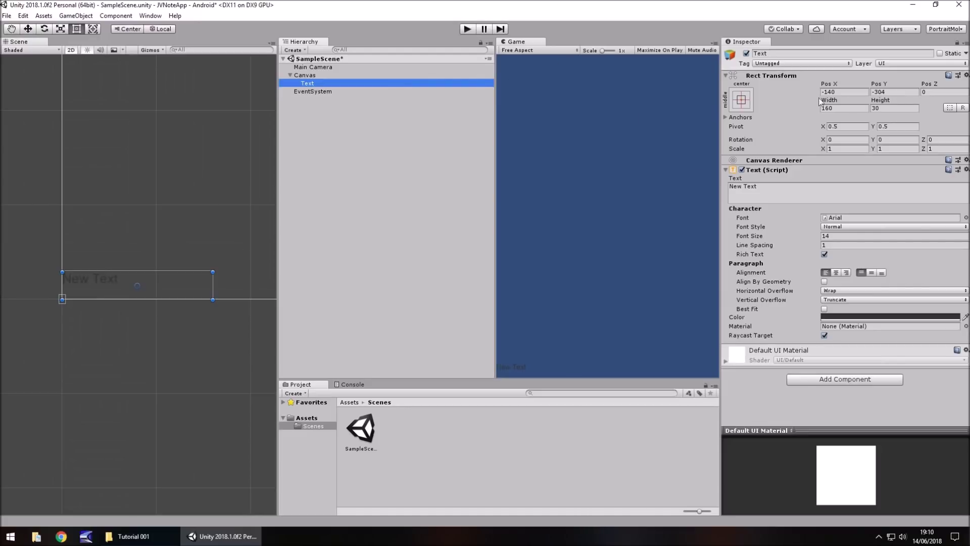
- Set the Text's Pos X and Pos Y to 0, frame it, and switch to the Move tool
left_click(859, 92)
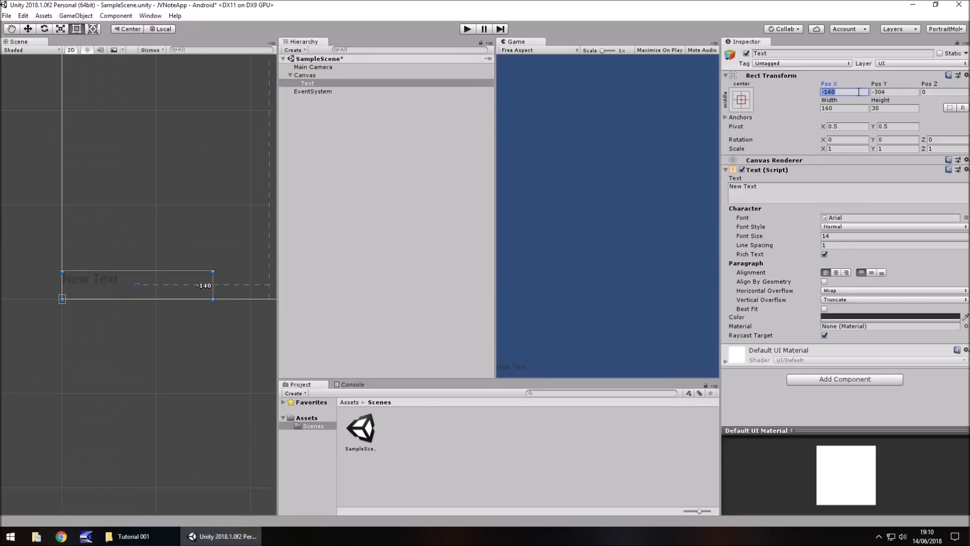
type("0")
left_click(868, 92)
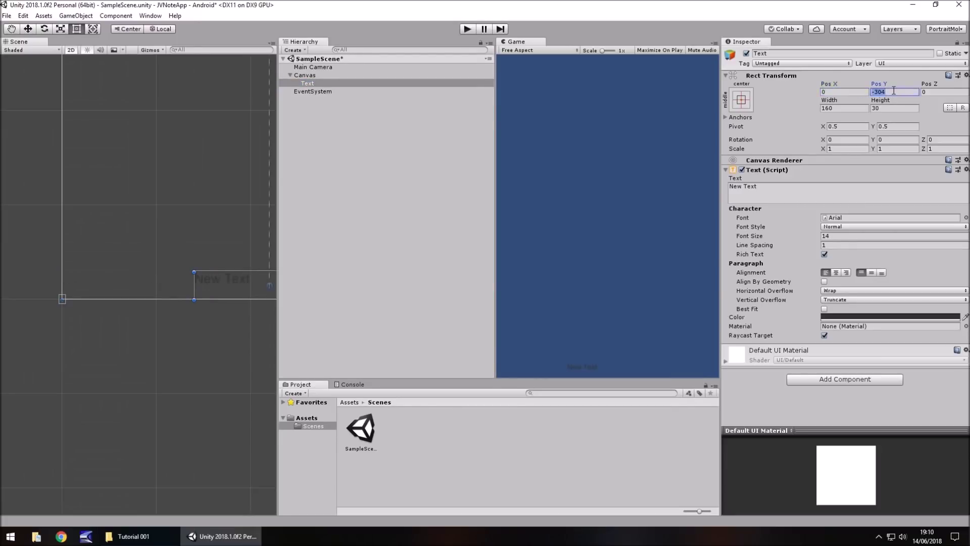
type("0")
double_click(314, 83)
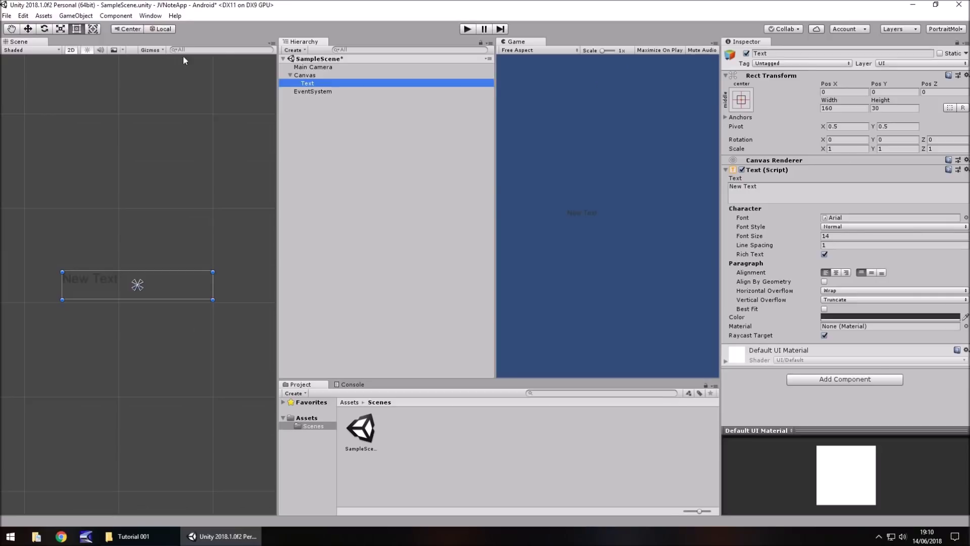
left_click(29, 29)
scroll(137, 238, "down", 1)
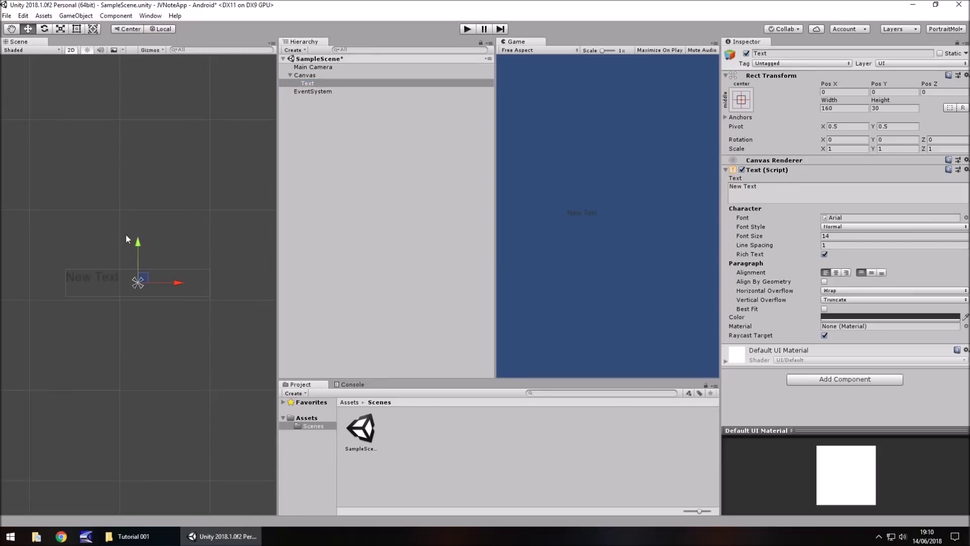
scroll(144, 217, "down", 4)
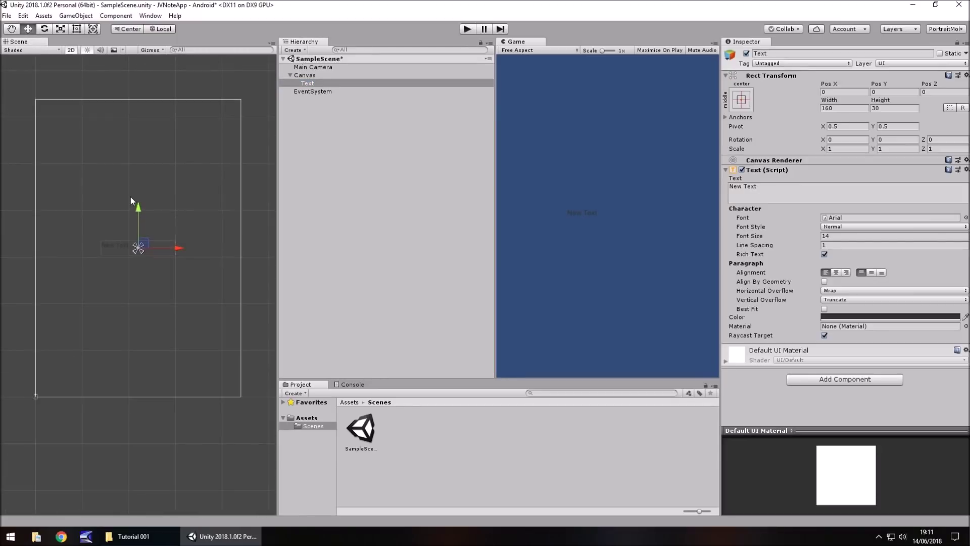
- Raise the text near the canvas top to Pos Y 284 and change it to read 'Notepad App'
scroll(130, 197, "down", 3)
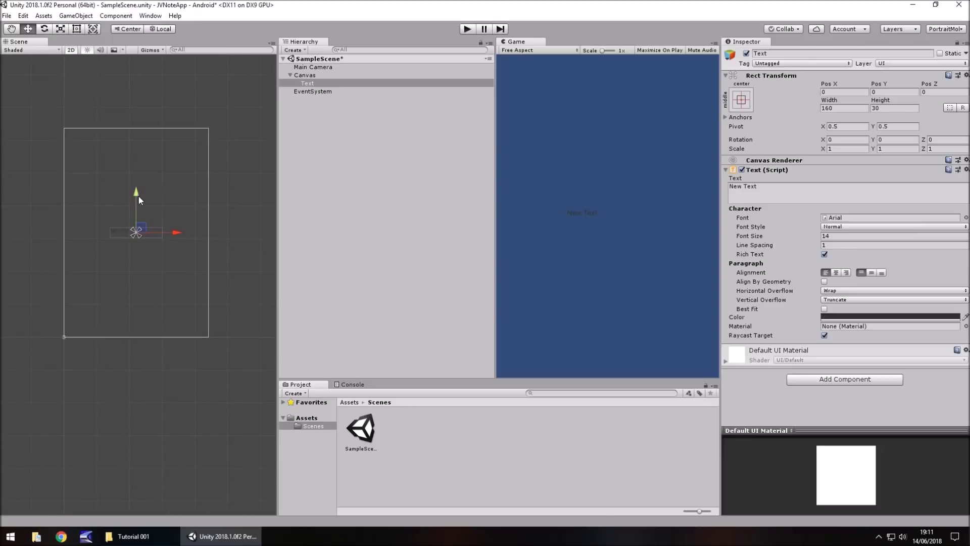
left_click_drag(138, 197, 132, 103)
left_click(795, 194)
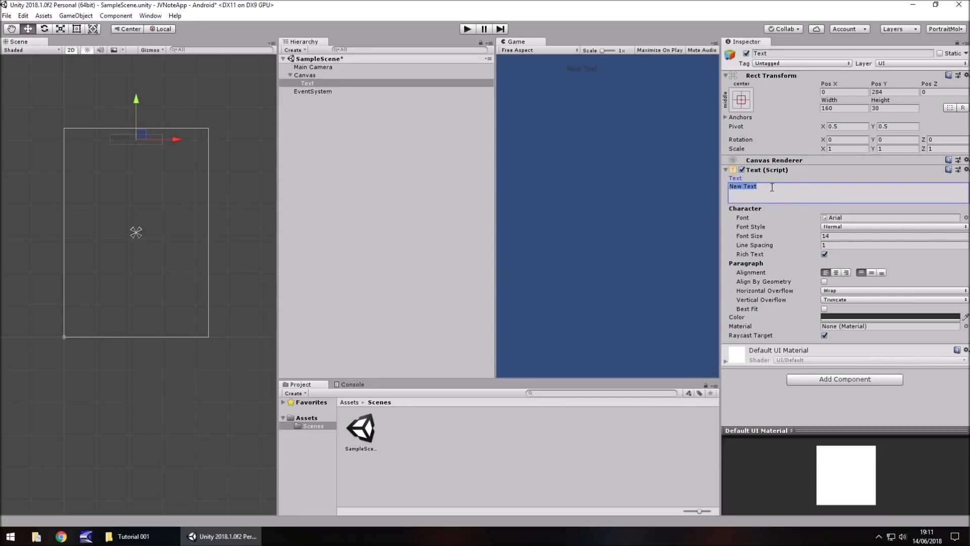
type("Notepad App")
left_click(470, 29)
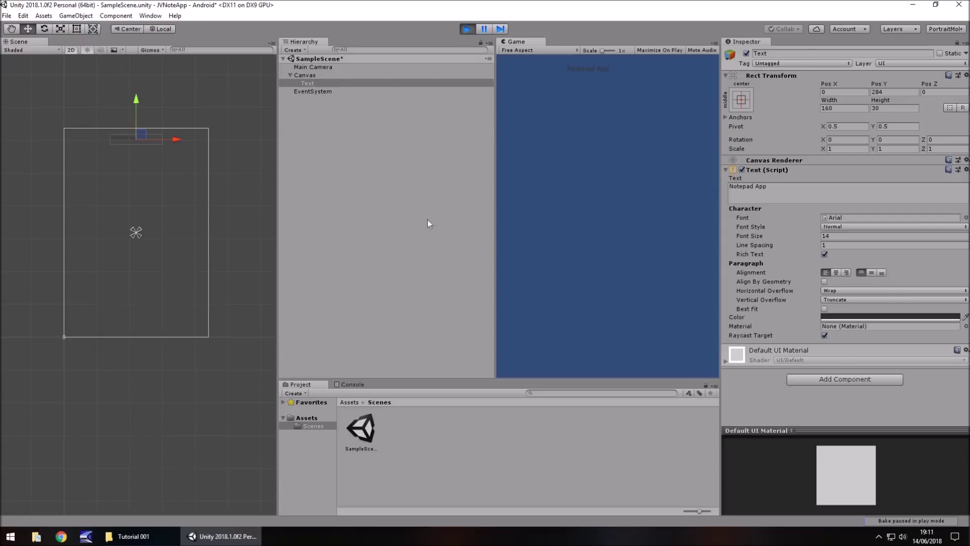
left_click(466, 29)
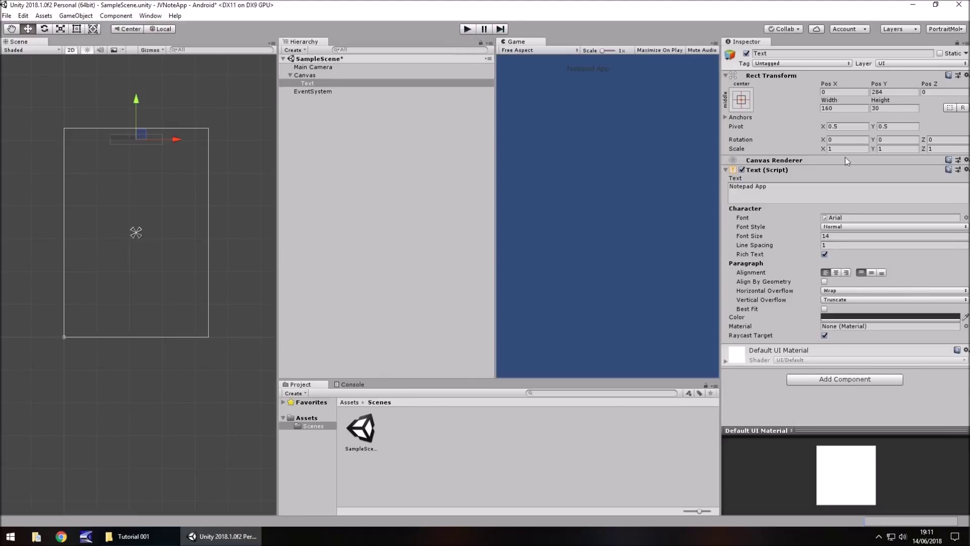
- Make the Notepad App text white (FFFFFF) and set its font size to 28
left_click(847, 317)
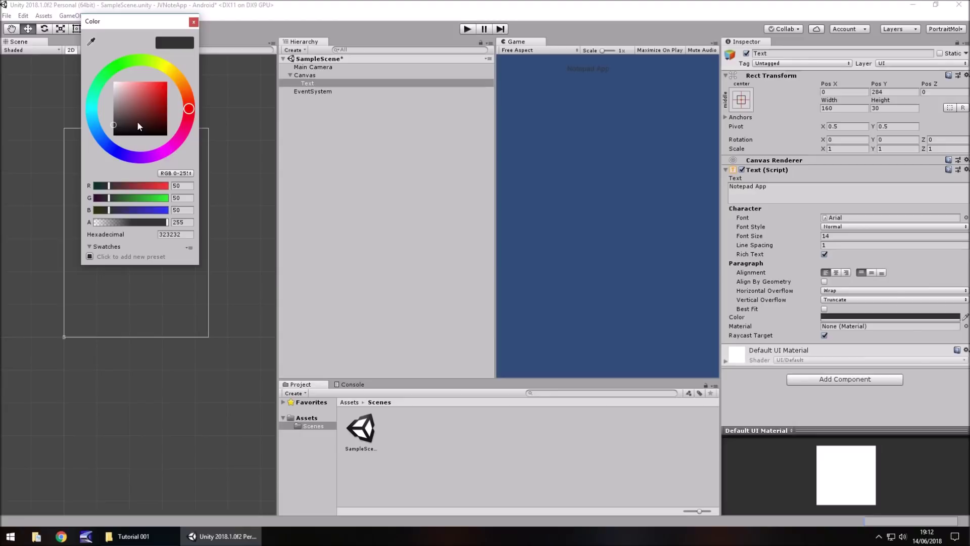
left_click_drag(130, 107, 102, 76)
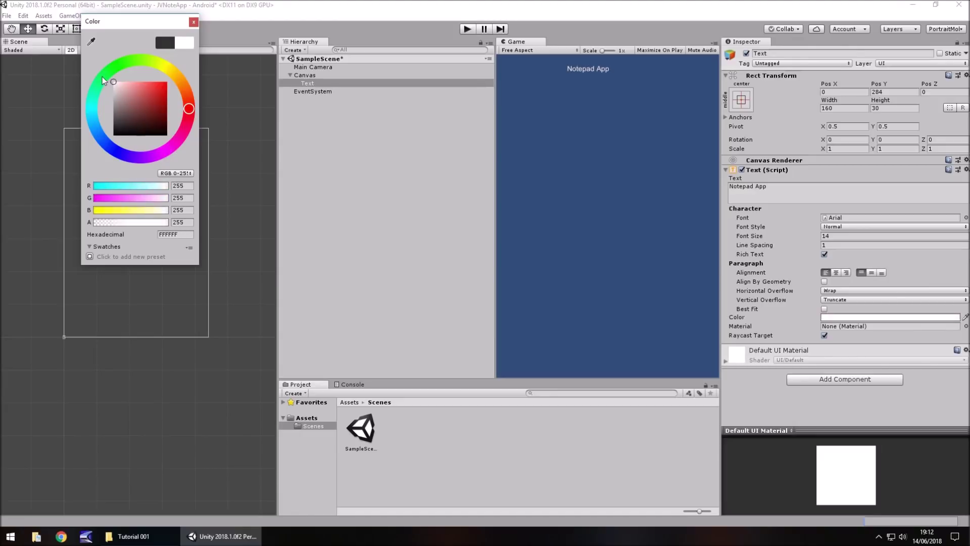
left_click(193, 22)
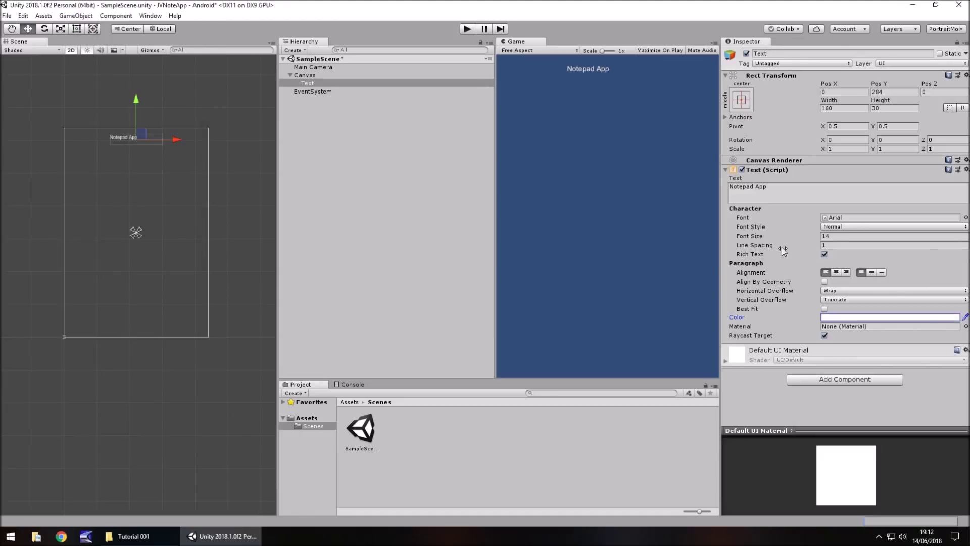
left_click(844, 236)
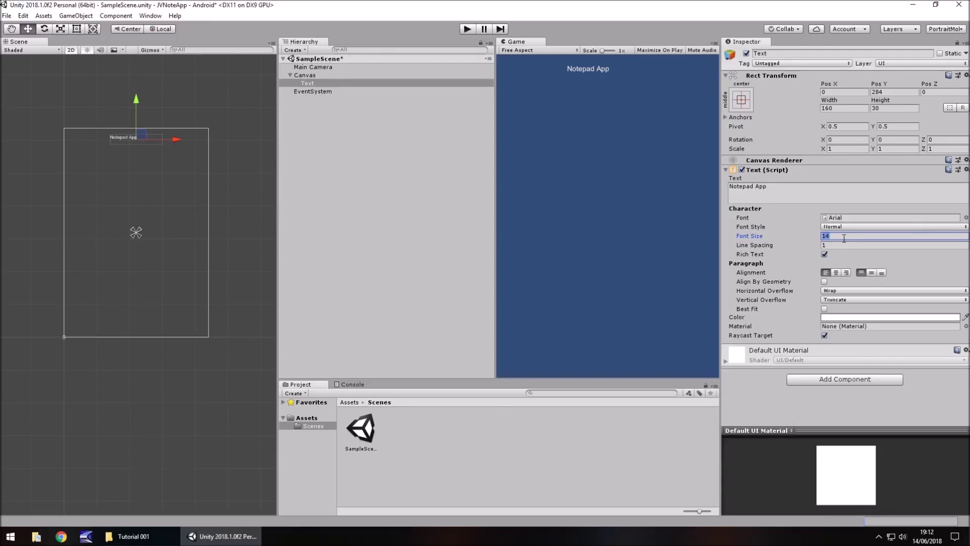
type("28")
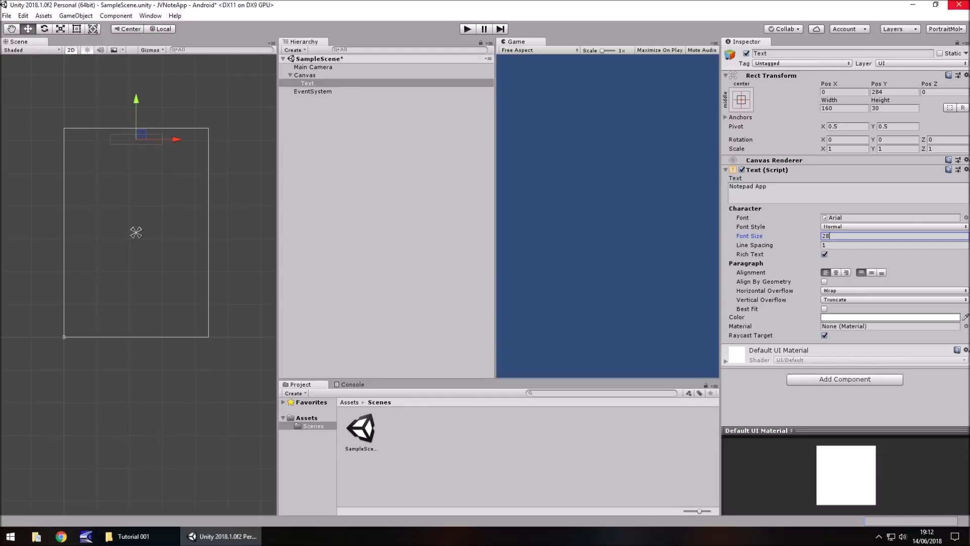
- Set the text box to width 200, height 30, then enlarge it to about 215.5 by 65.6
left_click(843, 109)
type("200")
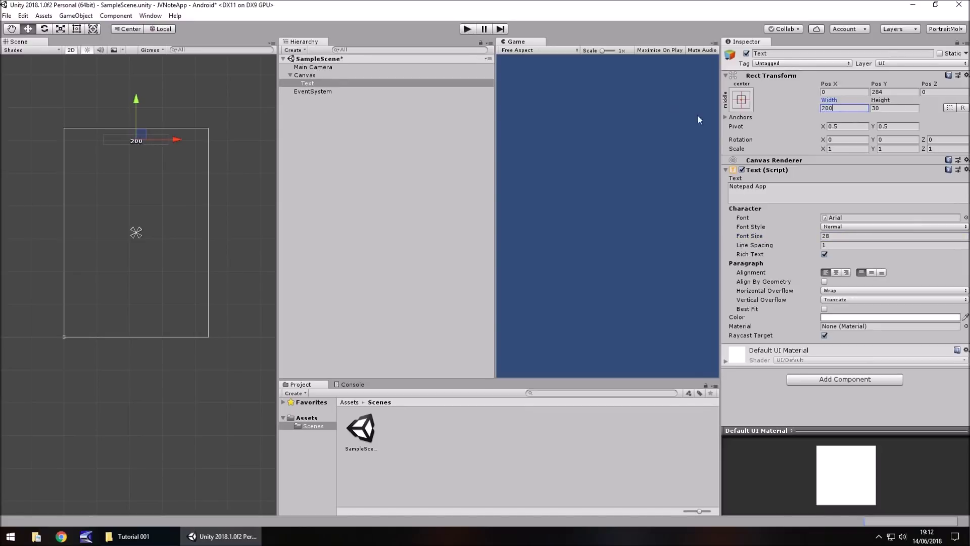
left_click(898, 109)
type("50")
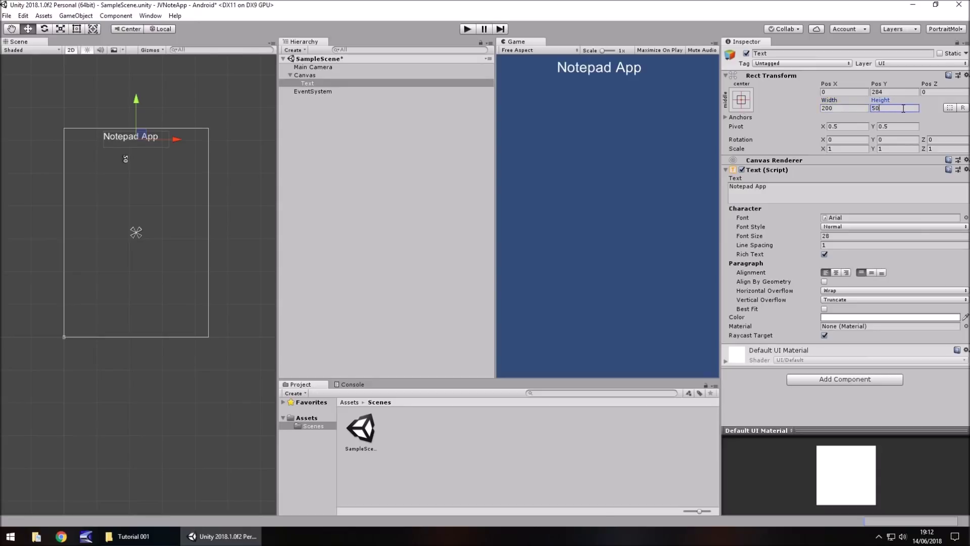
key("Return")
type("30")
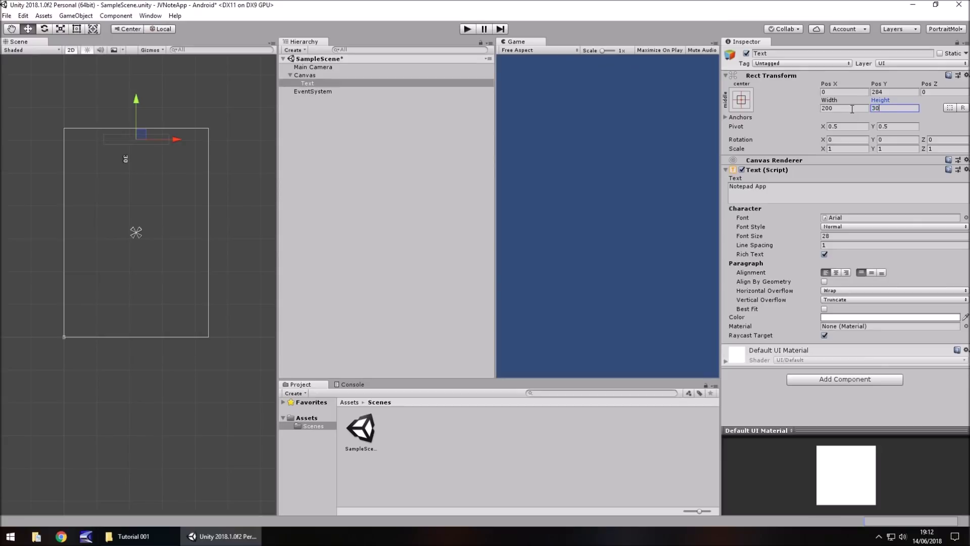
left_click(77, 29)
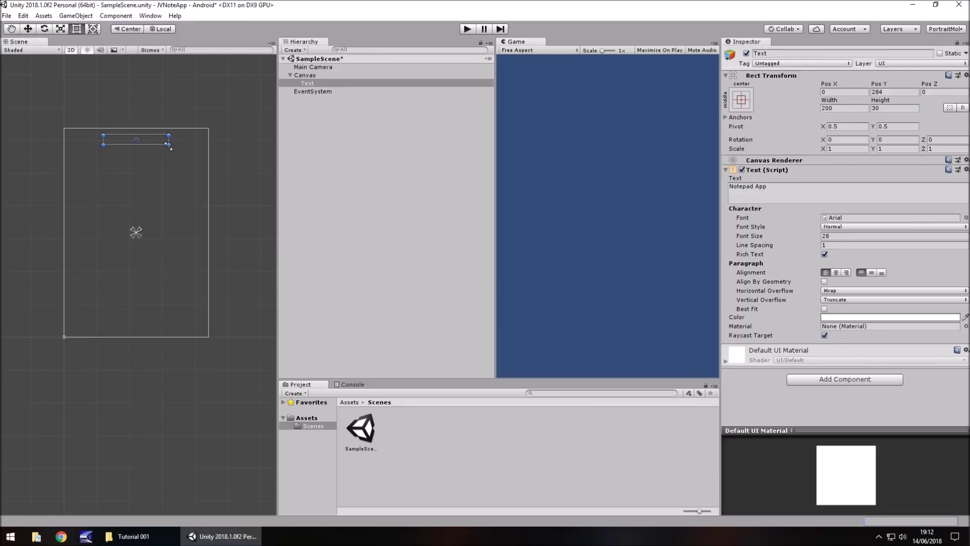
left_click_drag(170, 147, 175, 157)
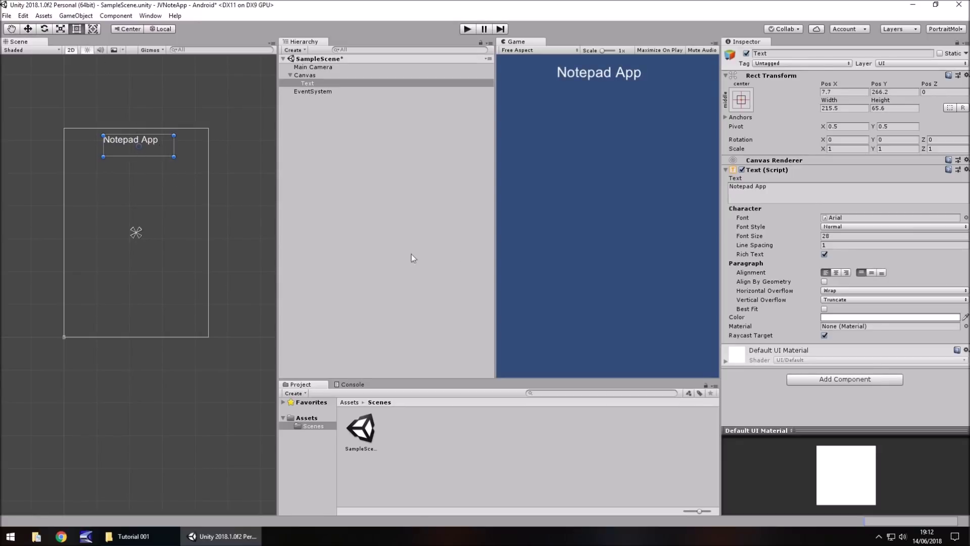
- Centre-align Notepad App and move it to Pos X about 0, Pos Y 271
left_click(837, 273)
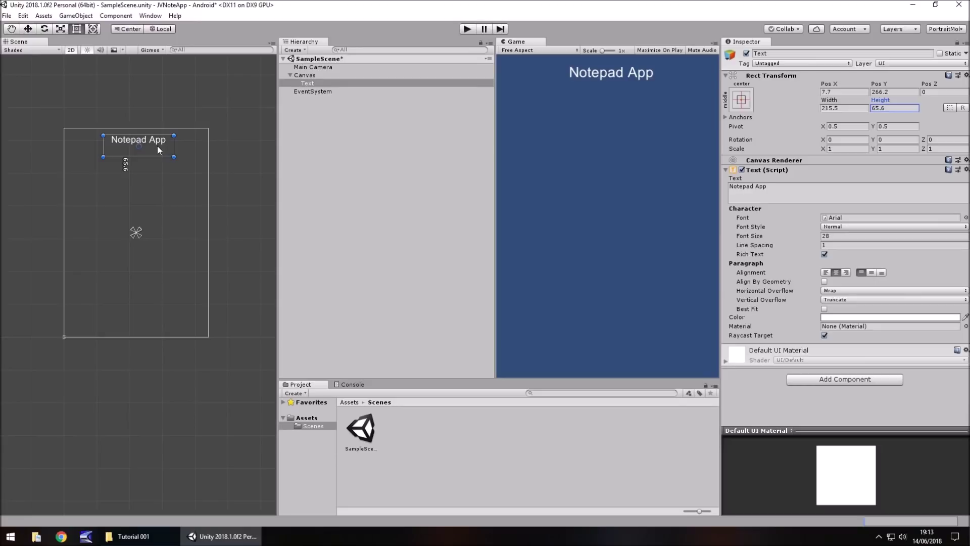
mouse_move(158, 150)
left_mouse_down()
mouse_move(186, 173)
mouse_move(172, 153)
mouse_move(156, 154)
left_mouse_up()
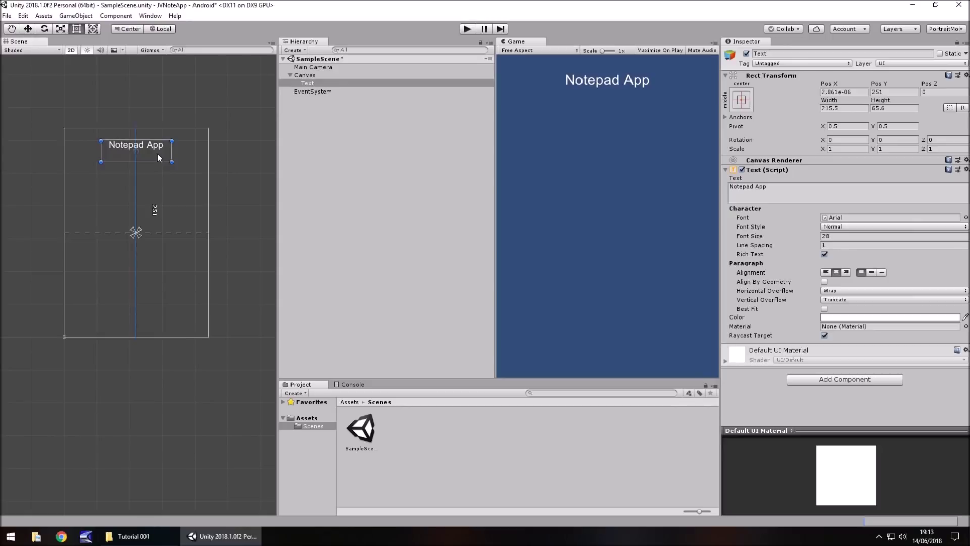
left_click_drag(157, 153, 157, 146)
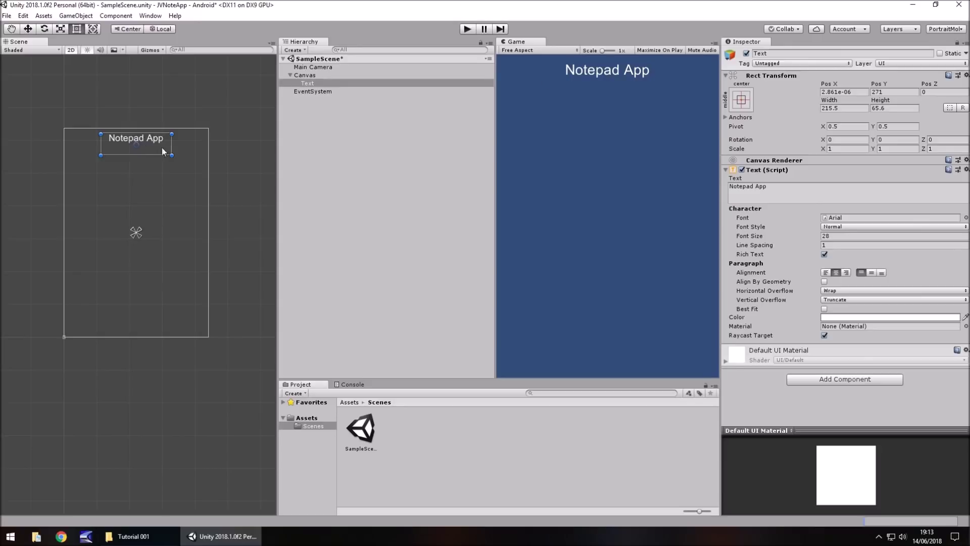
left_click(836, 273)
- Rename the Hierarchy's Text object under Canvas to 'NoteTitle'
right_click(312, 83)
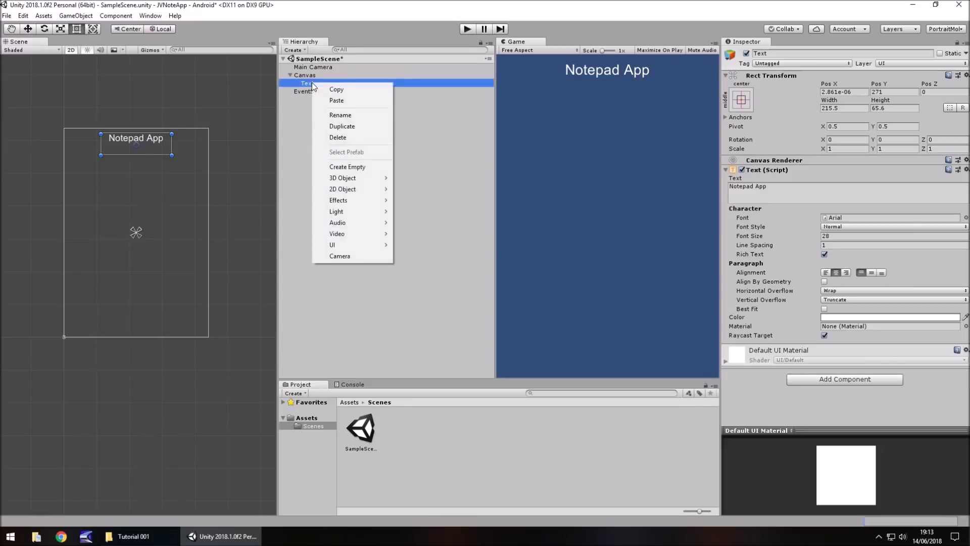
left_click(340, 114)
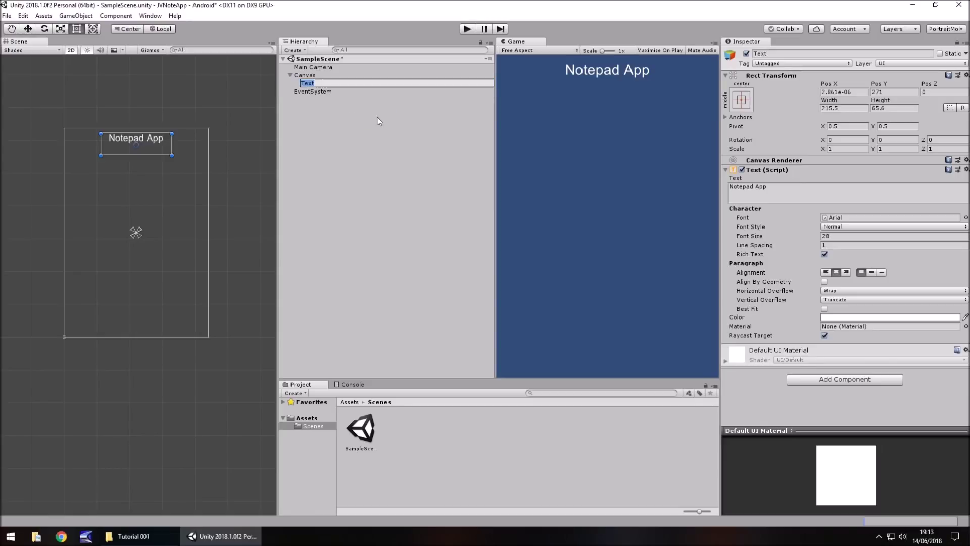
type("NoteTitle")
key("Return")
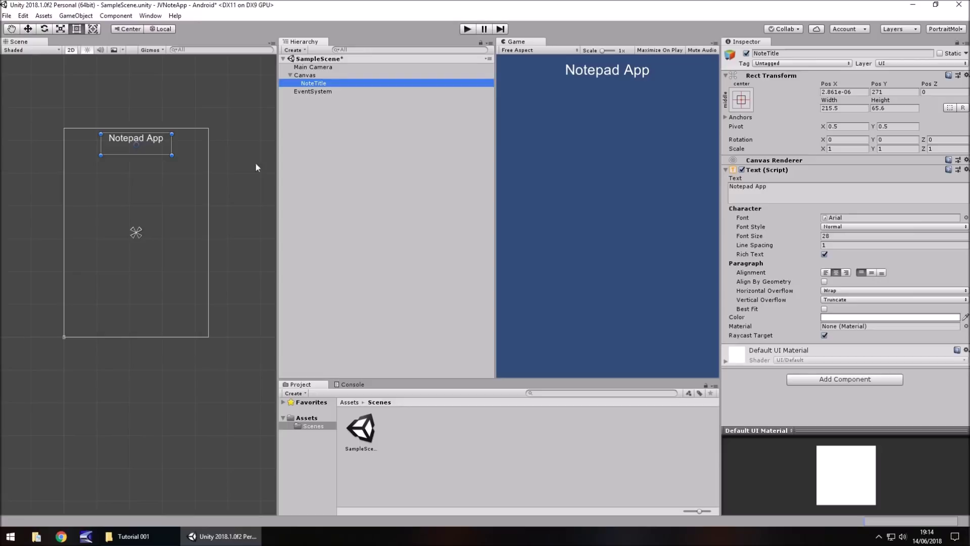
- Save the scene as MainApp.unity and show it in the Assets folder
left_click(7, 18)
left_click(65, 64)
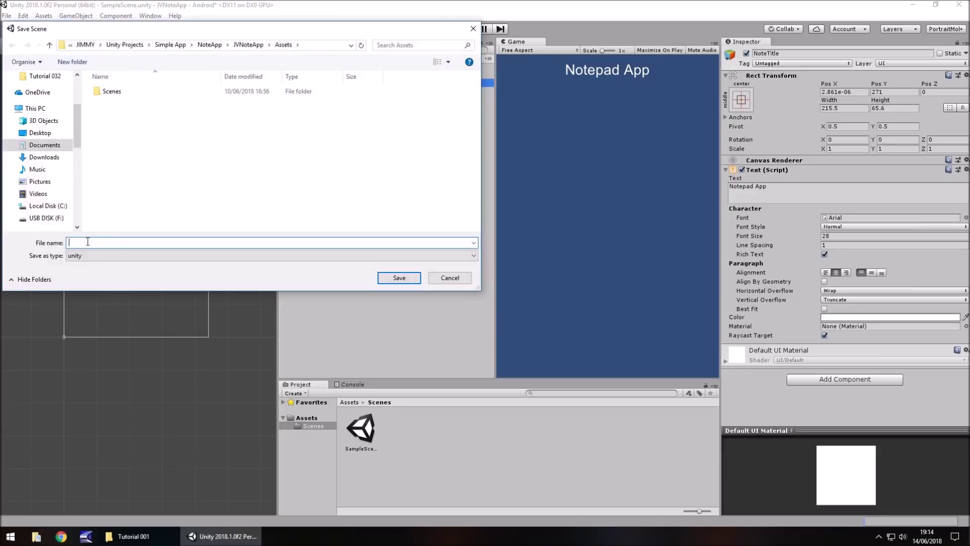
type("MainApp")
key("Return")
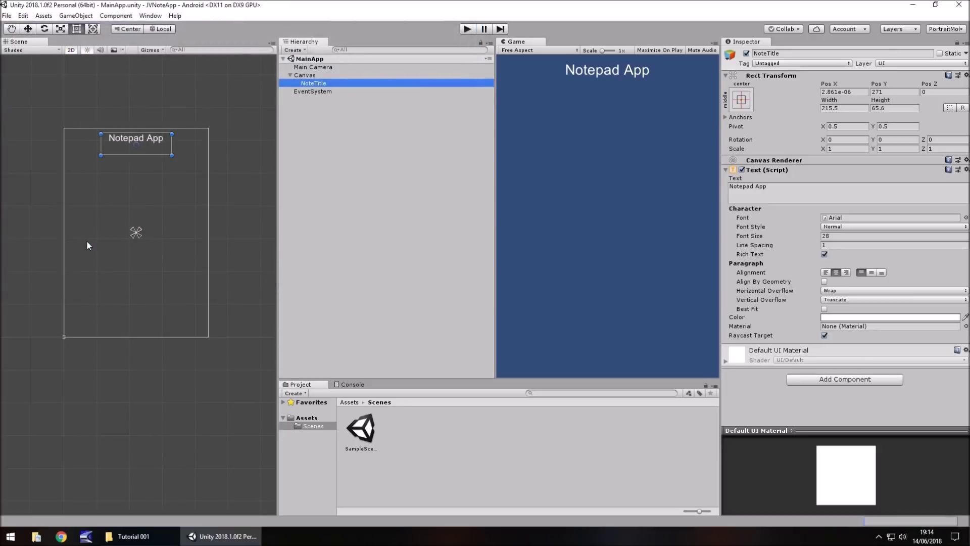
left_click(309, 419)
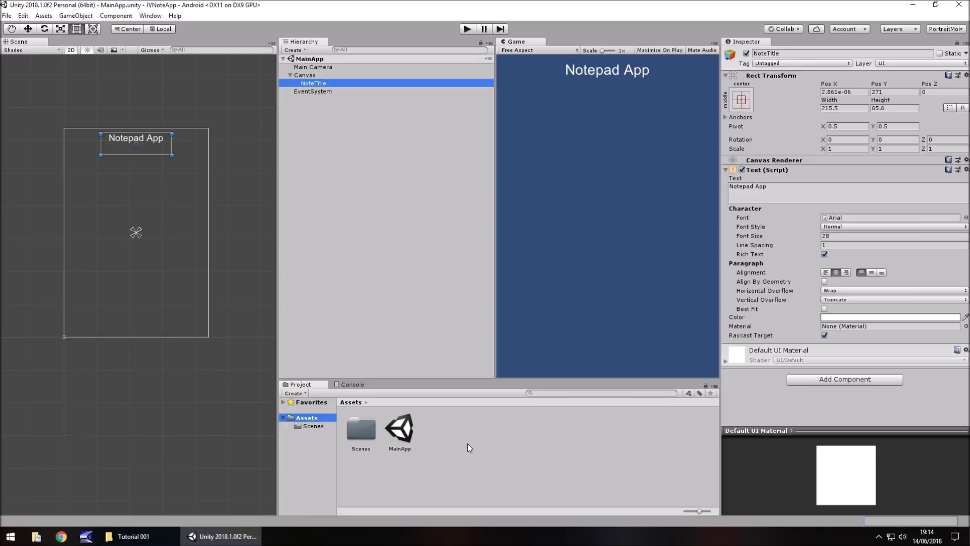
left_click(494, 440)
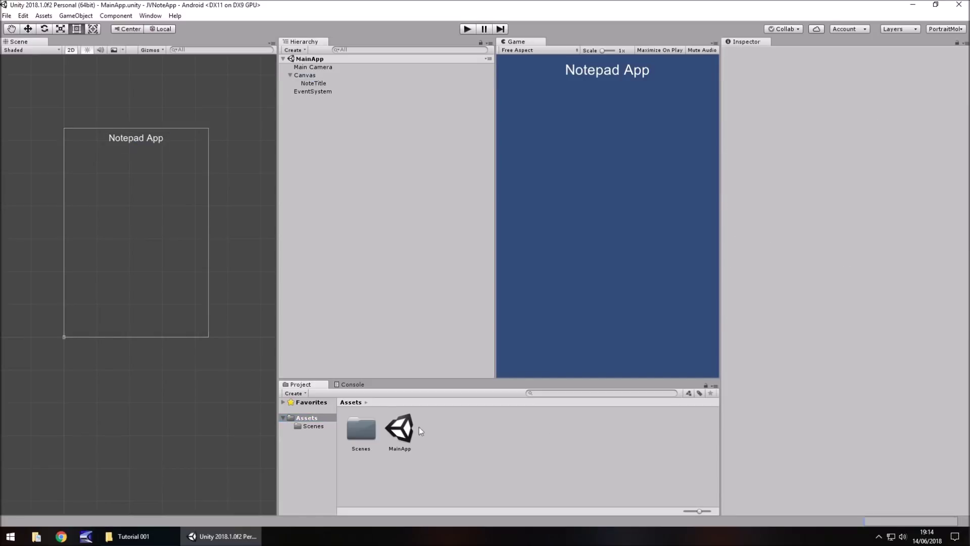